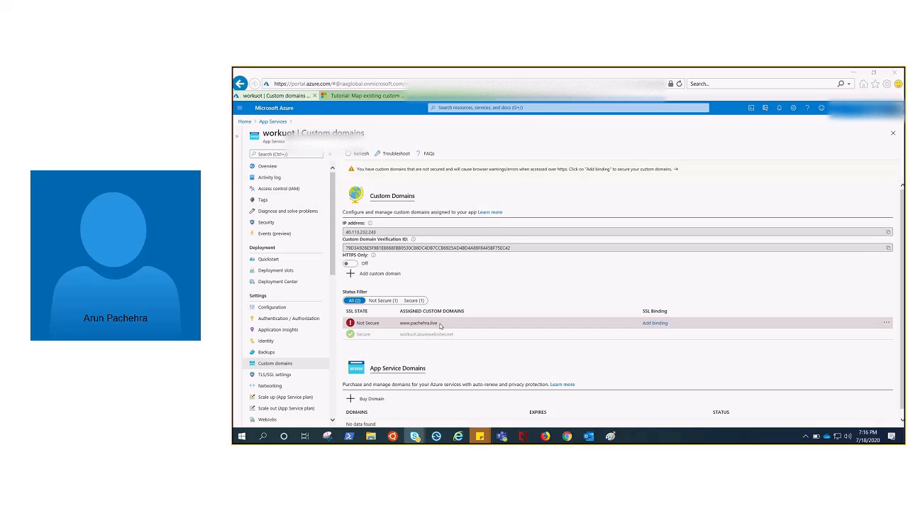
{"action": "left_click", "coordinate": [412, 324]}
{"action": "left_click_drag", "start_coordinate": [411, 323], "coordinate": [459, 327]}
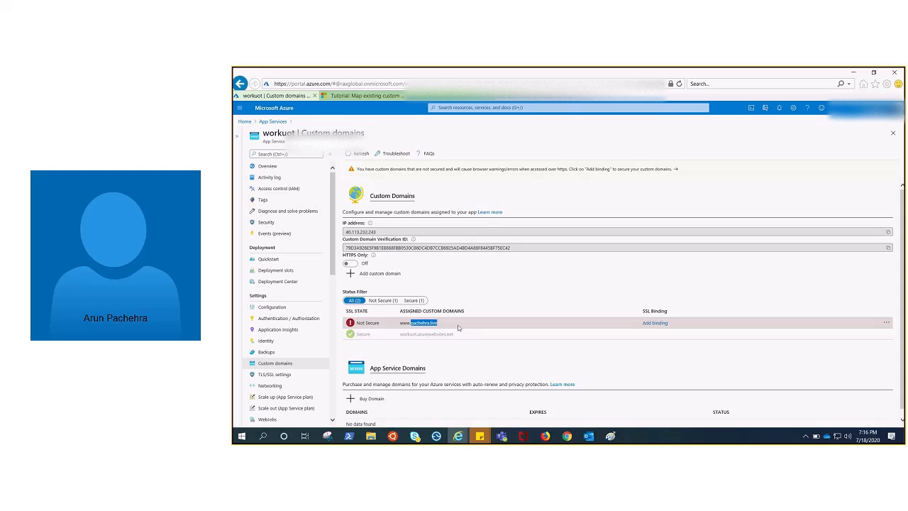
{"action": "left_click", "coordinate": [500, 296]}
{"action": "left_click_drag", "start_coordinate": [443, 324], "coordinate": [404, 327]}
Copy the default host name workuot.azurewebsites.net from the assigned custom domains and open it in a new browser tab.
{"action": "left_click_drag", "start_coordinate": [455, 334], "coordinate": [406, 336]}
{"action": "key", "text": "ctrl+c"}
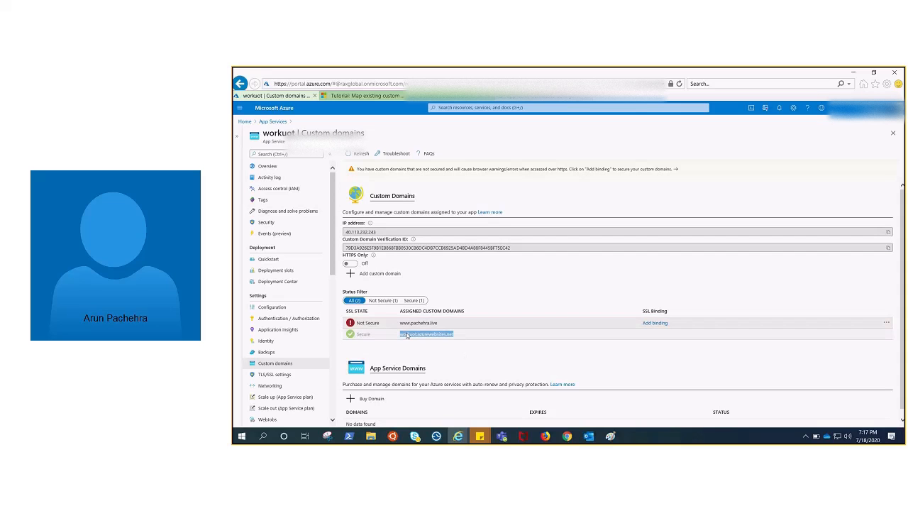
{"action": "left_click", "coordinate": [554, 84]}
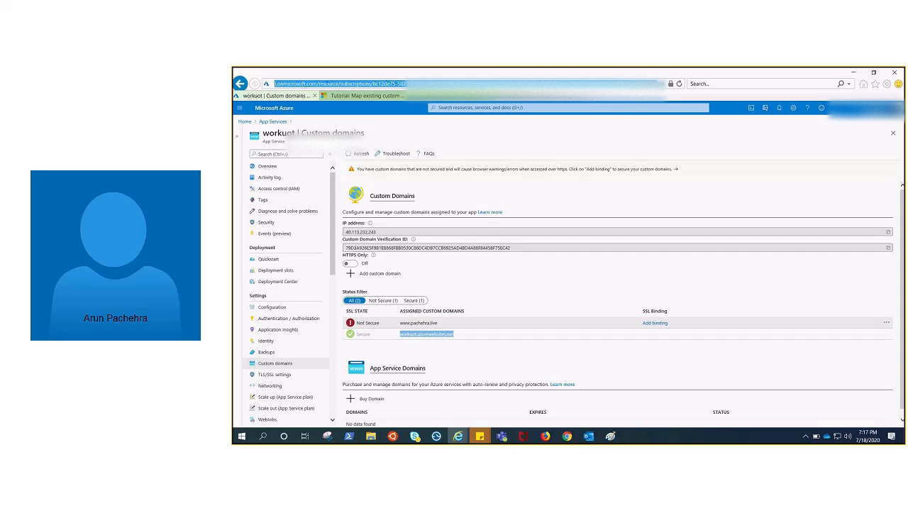
{"action": "key", "text": "ctrl+t"}
{"action": "key", "text": "ctrl+v"}
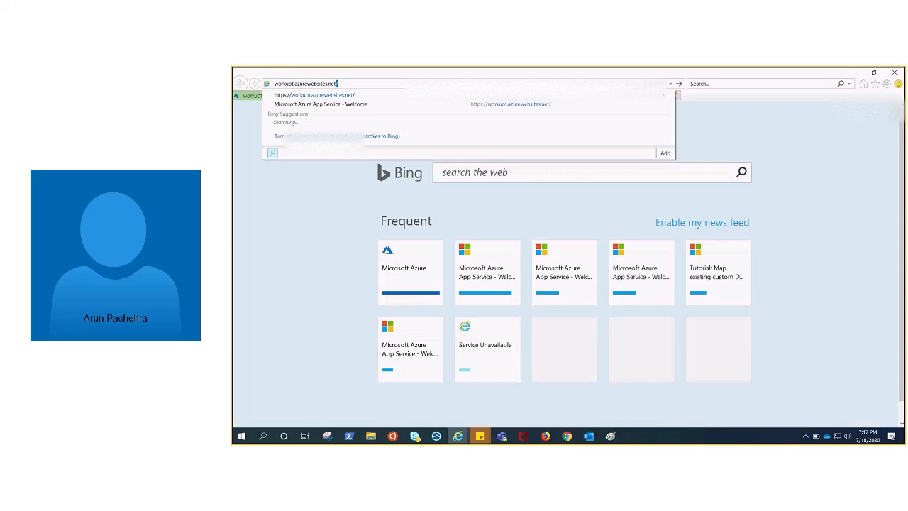
{"action": "key", "text": "Return"}
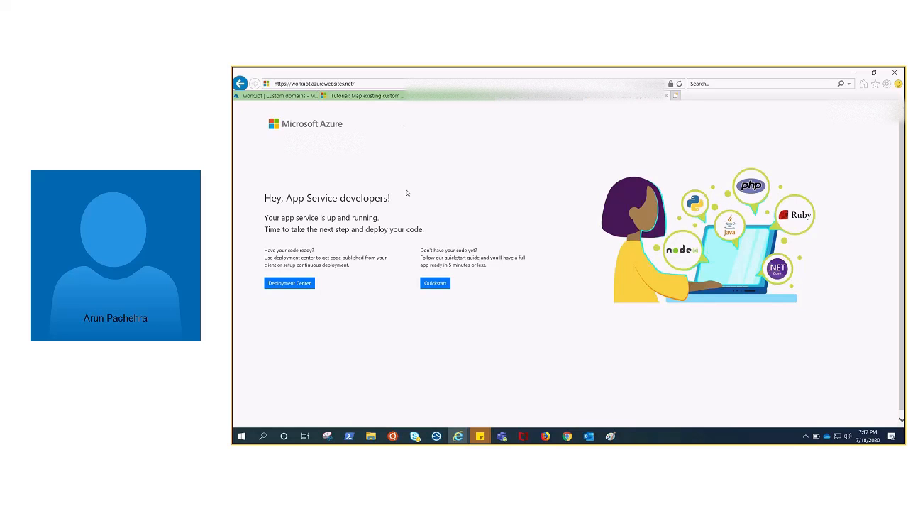
Copy the www custom domain from the workuot app's domain list and load it in the tab showing the default site.
{"action": "left_click", "coordinate": [261, 97]}
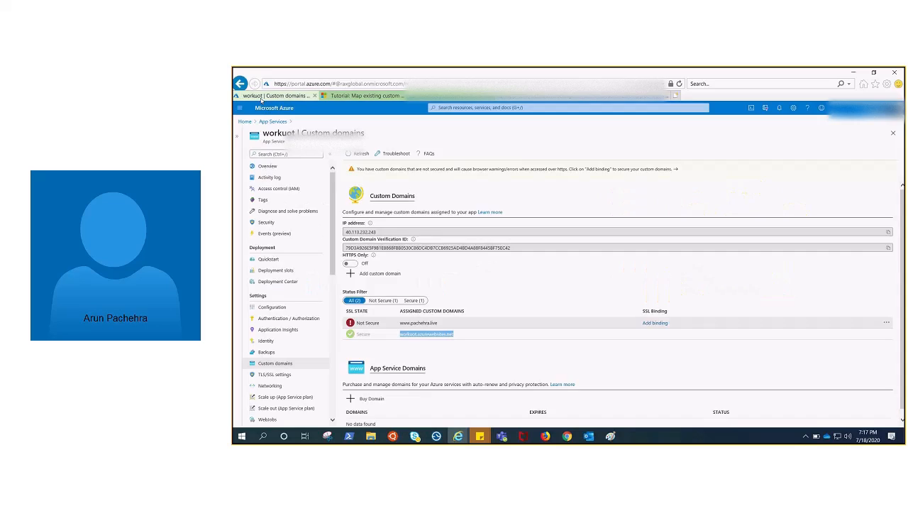
{"action": "left_click_drag", "start_coordinate": [438, 323], "coordinate": [408, 324]}
{"action": "key", "text": "ctrl+c"}
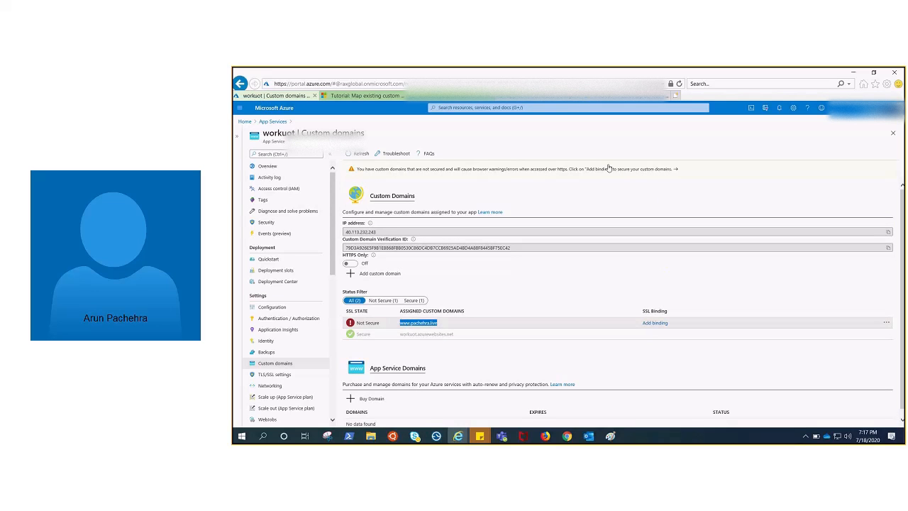
{"action": "left_click", "coordinate": [612, 96]}
{"action": "left_click", "coordinate": [535, 83]}
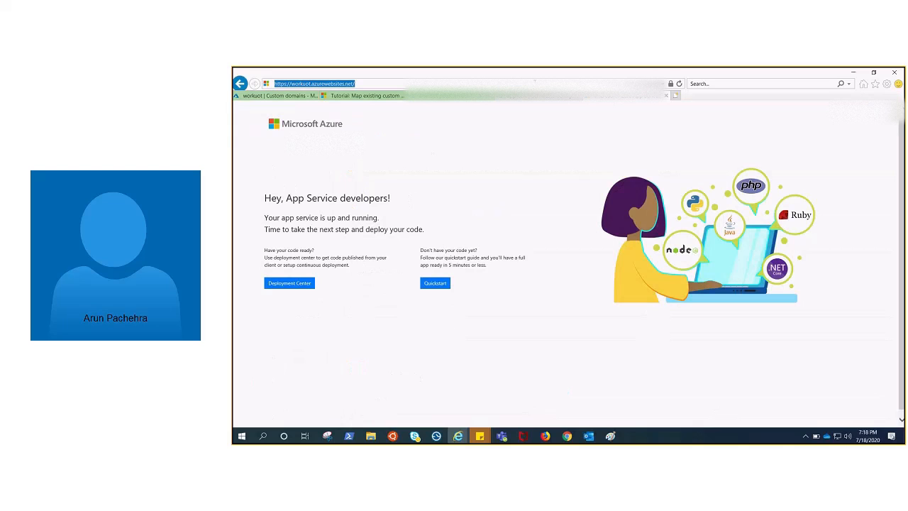
{"action": "key", "text": "ctrl+v"}
{"action": "key", "text": "Return"}
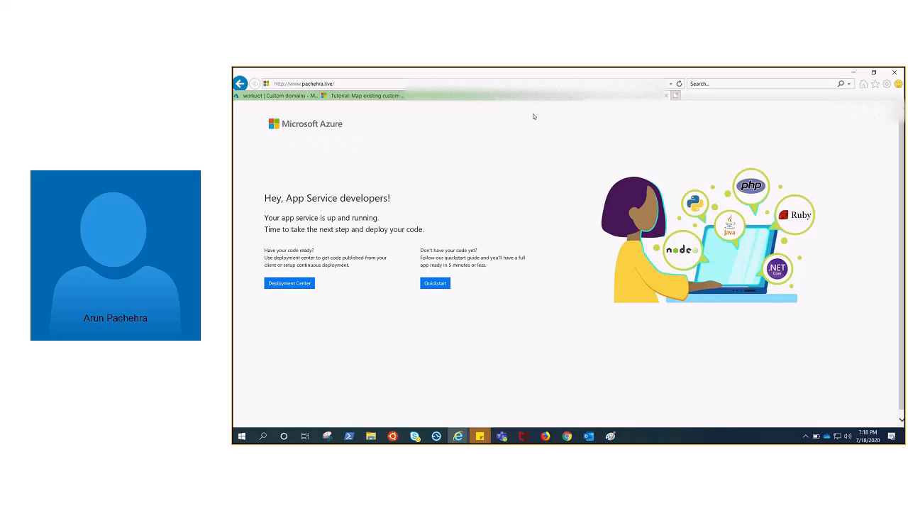
Load the www custom domain over https instead of http to check its secure access.
{"action": "left_click", "coordinate": [273, 96]}
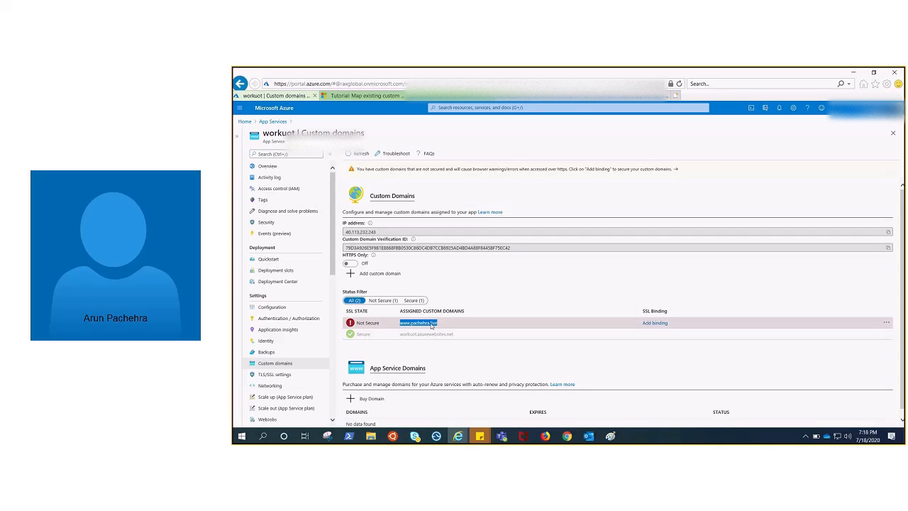
{"action": "left_click", "coordinate": [507, 357]}
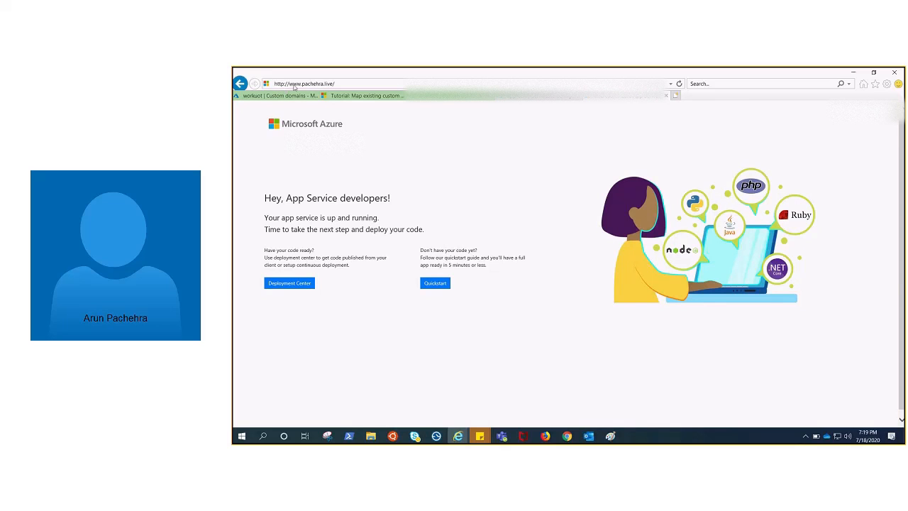
{"action": "double_click", "coordinate": [286, 84]}
{"action": "type", "text": "s"}
{"action": "key", "text": "Return"}
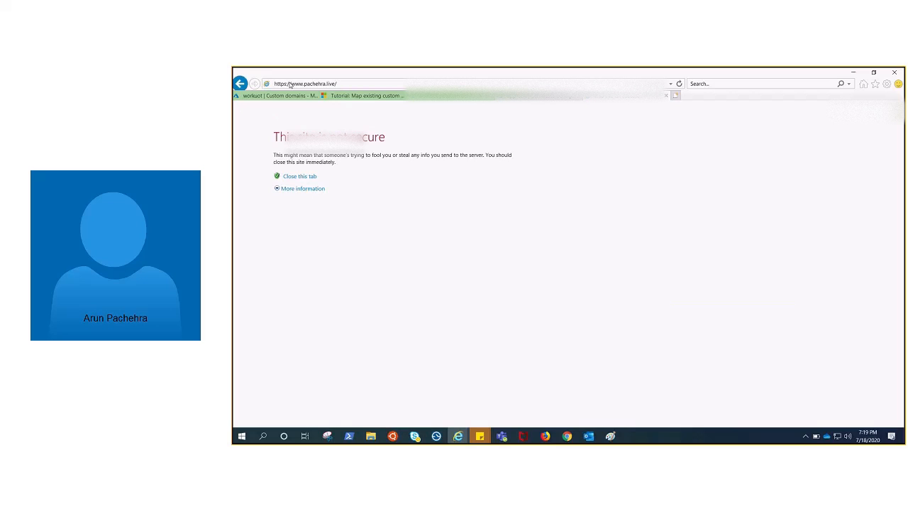
Switch to the Chrome window, search the Azure portal for certificates, and open the App Service Certificates service.
{"action": "left_click", "coordinate": [278, 95]}
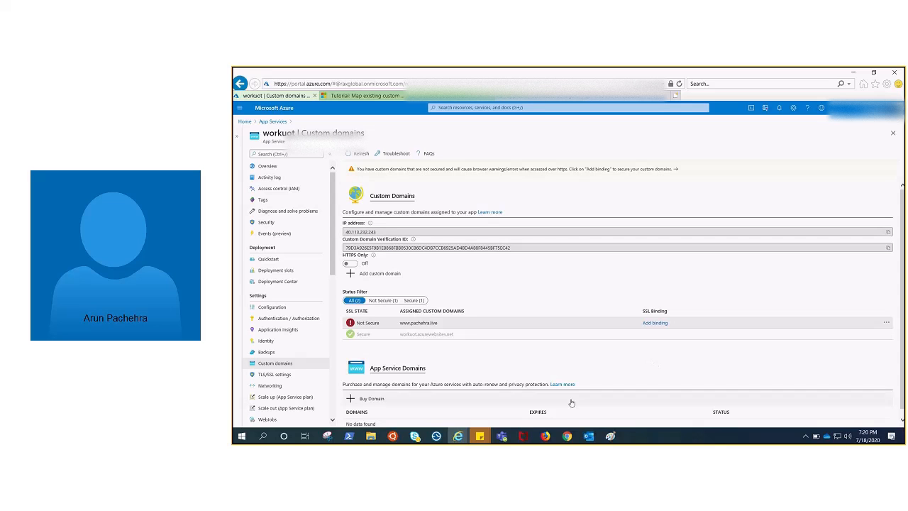
{"action": "mouse_move", "coordinate": [567, 436]}
{"action": "left_click", "coordinate": [766, 420]}
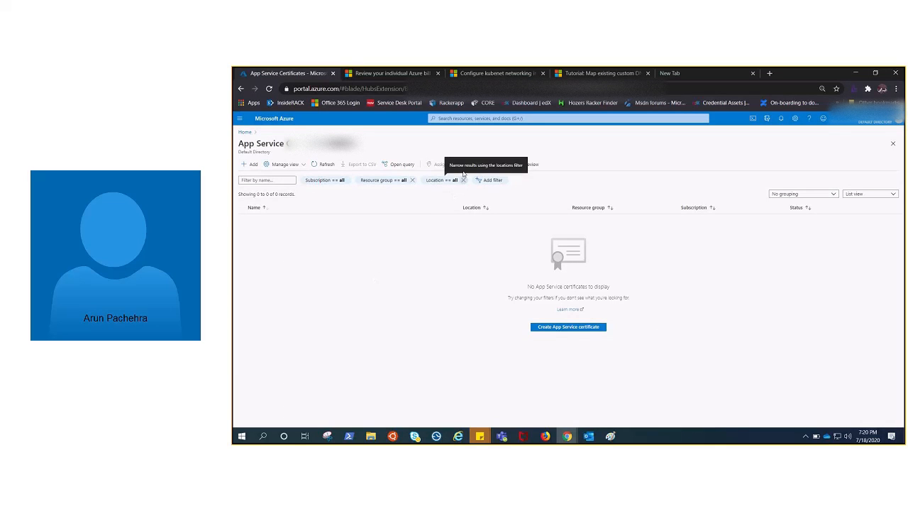
{"action": "left_click", "coordinate": [452, 118]}
{"action": "type", "text": "app"}
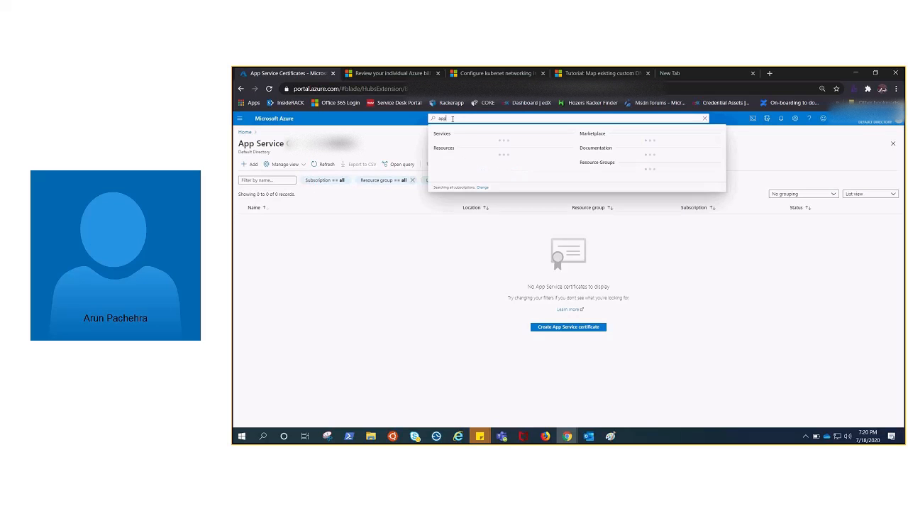
{"action": "key", "text": "BackSpace"}
{"action": "key", "text": "BackSpace"}
{"action": "key", "text": "BackSpace"}
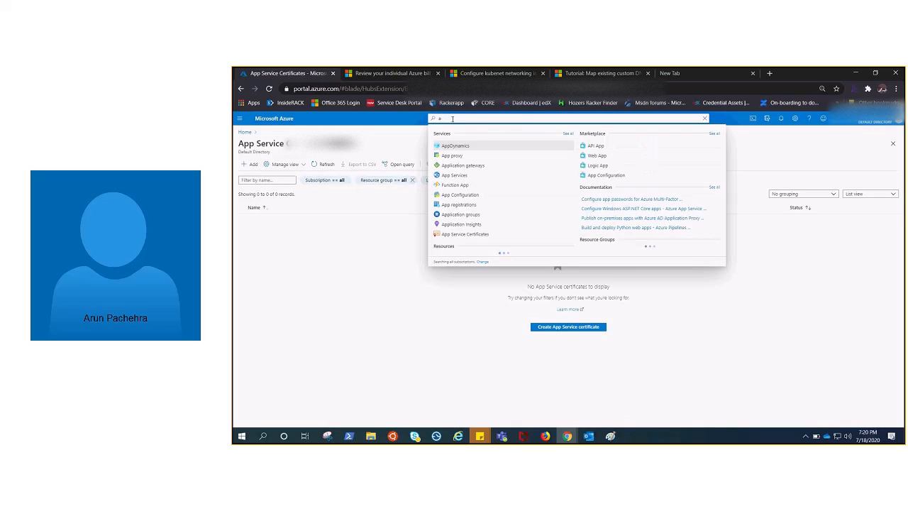
{"action": "type", "text": "certif"}
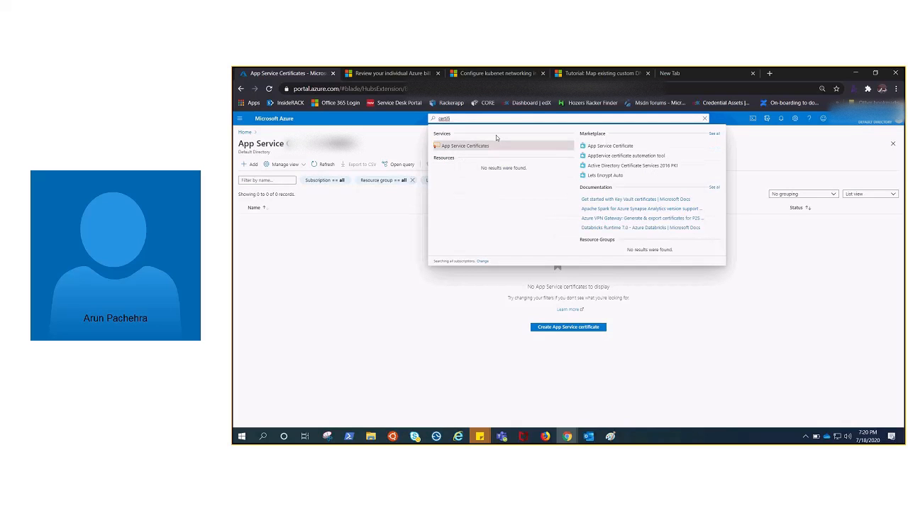
{"action": "left_click", "coordinate": [469, 145]}
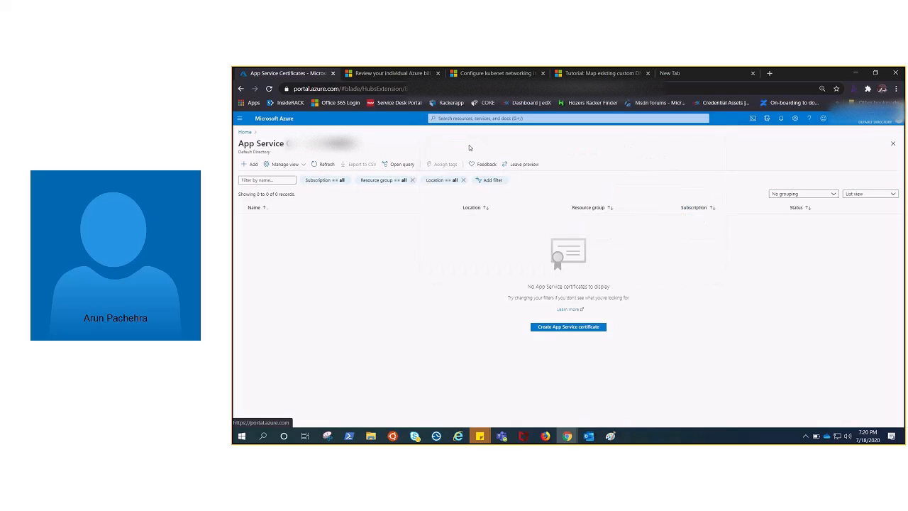
Start a new App Service certificate named app-cert, with the custom domain without www as its naked domain host name.
{"action": "left_click", "coordinate": [563, 328]}
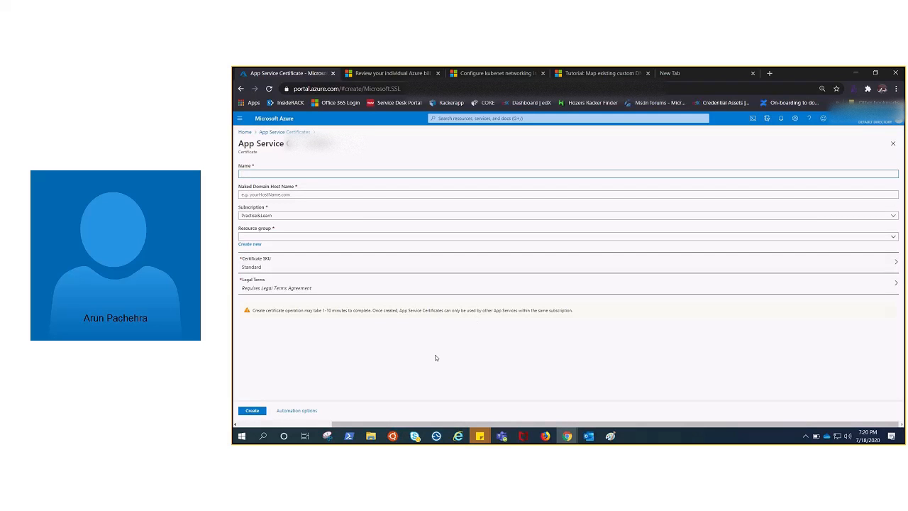
{"action": "left_click", "coordinate": [306, 175]}
{"action": "type", "text": "app-cert"}
{"action": "left_click", "coordinate": [279, 194]}
{"action": "type", "text": "p"}
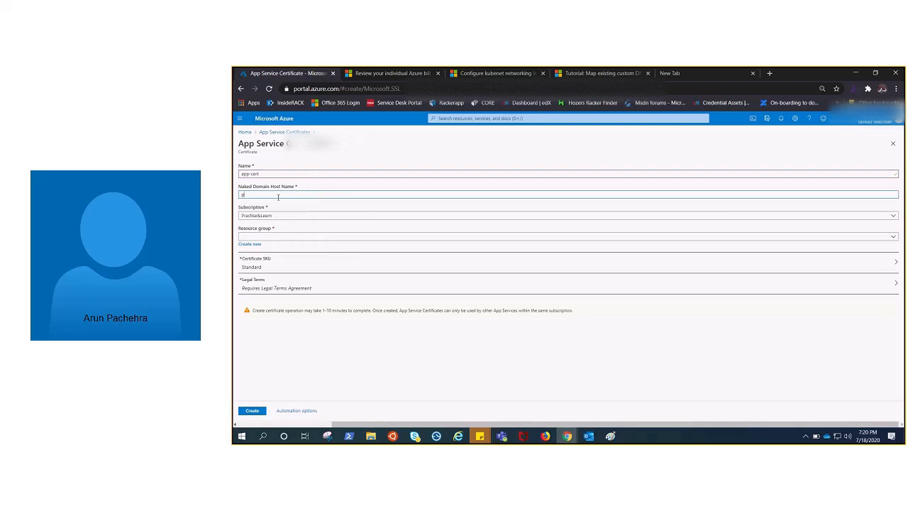
{"action": "type", "text": "achehra"}
{"action": "type", "text": ".in"}
{"action": "type", "text": "ehra.live"}
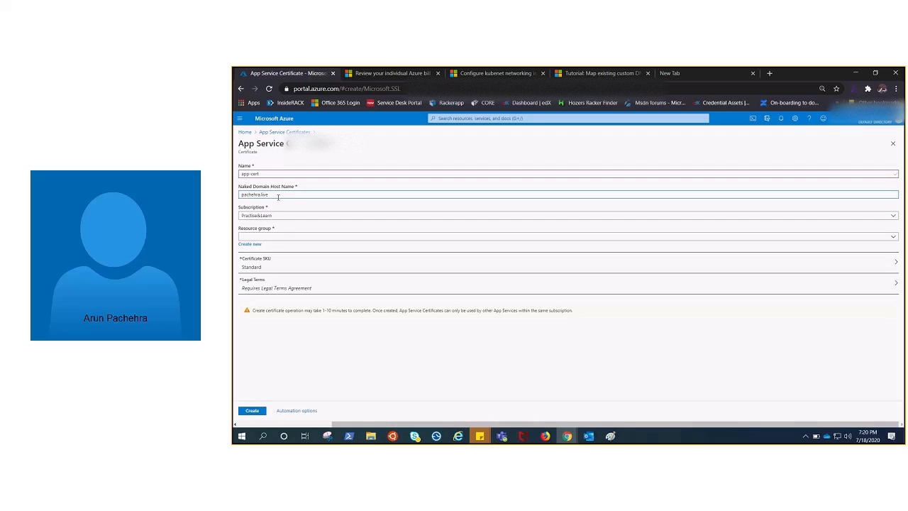
{"action": "left_click", "coordinate": [257, 238]}
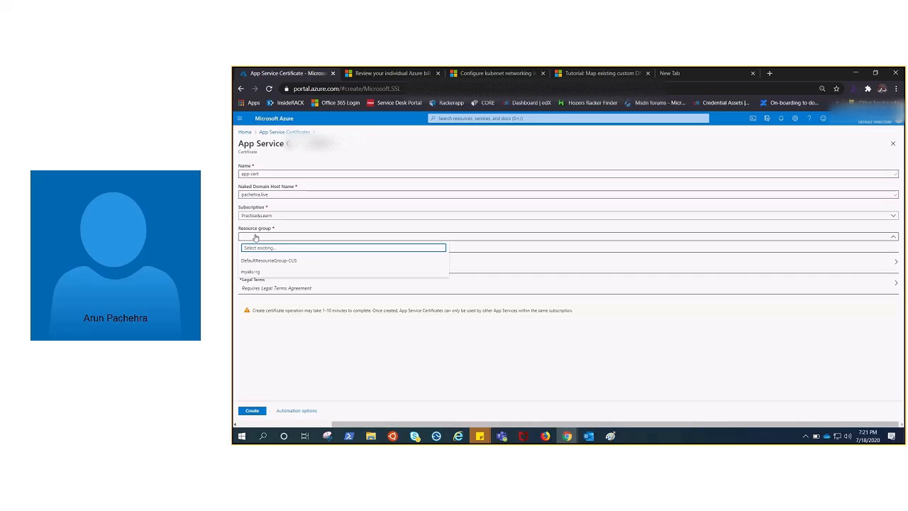
{"action": "type", "text": "app-rg"}
{"action": "left_click", "coordinate": [327, 228]}
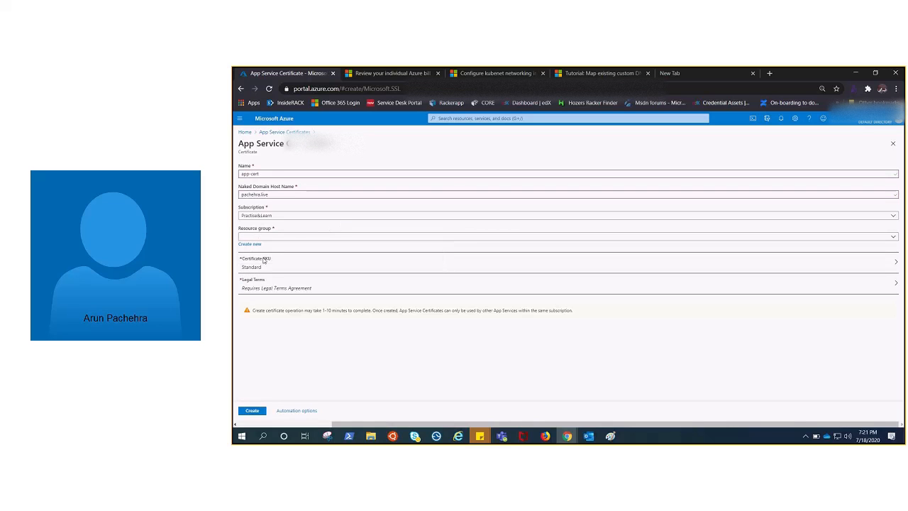
Create a new resource group app-rg for the certificate and accept the legal terms.
{"action": "left_click", "coordinate": [250, 243]}
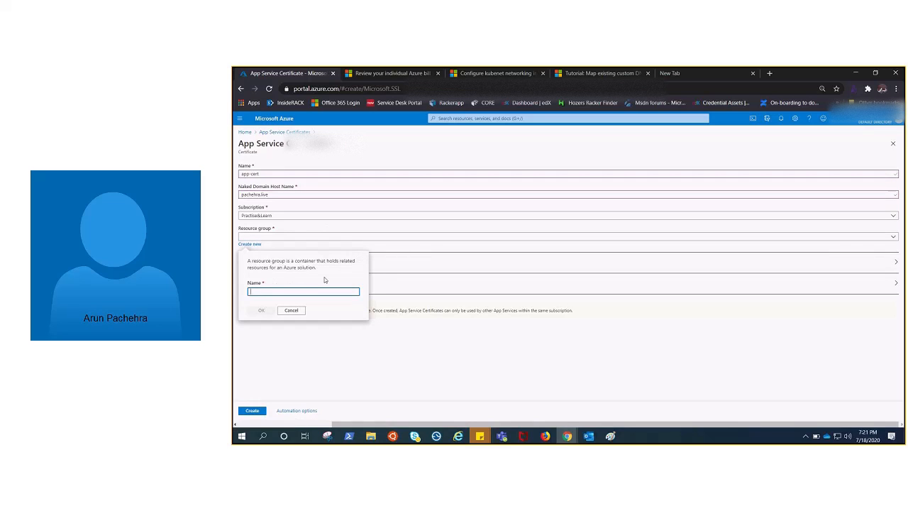
{"action": "type", "text": "app-rg"}
{"action": "left_click", "coordinate": [260, 312]}
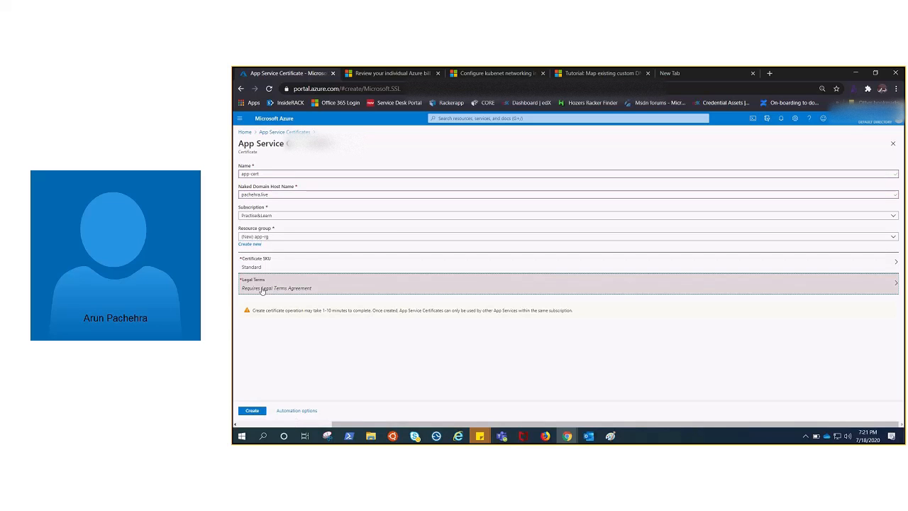
{"action": "left_click", "coordinate": [261, 289]}
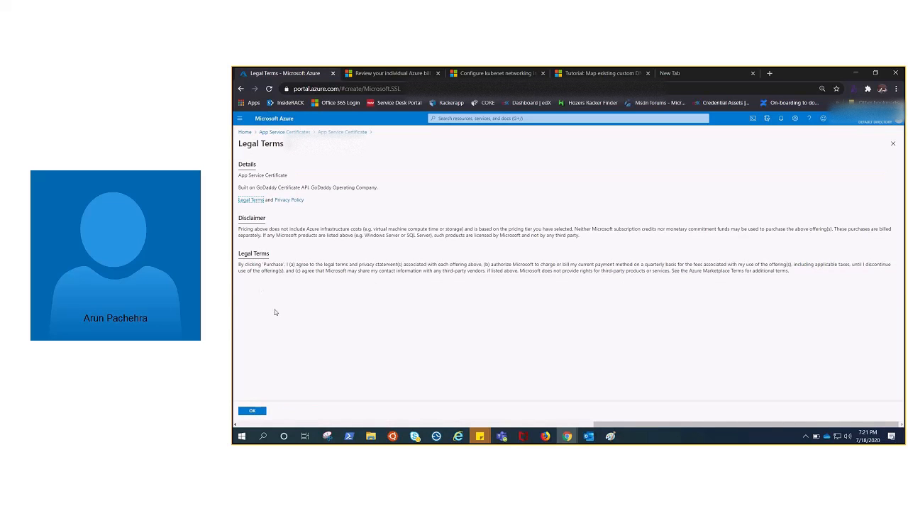
{"action": "left_click", "coordinate": [253, 412]}
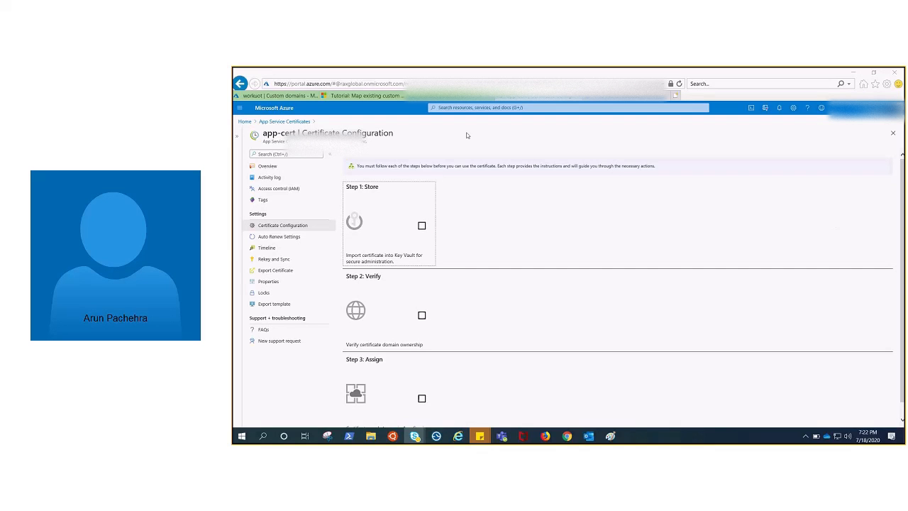
Open app-cert's domain verification step and review the App Service, Domain, Mail and Manual verification methods, including the required TXT record.
{"action": "left_click", "coordinate": [298, 154]}
{"action": "left_click", "coordinate": [425, 320]}
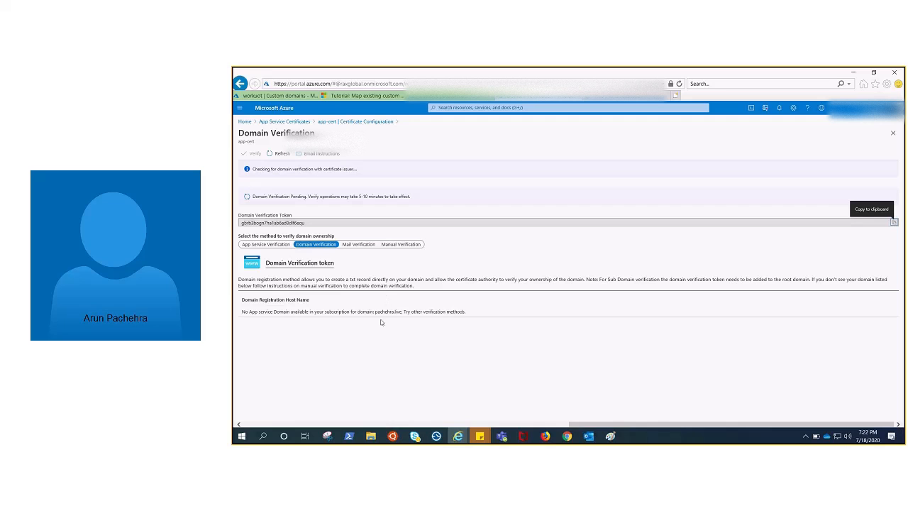
{"action": "left_click", "coordinate": [264, 245]}
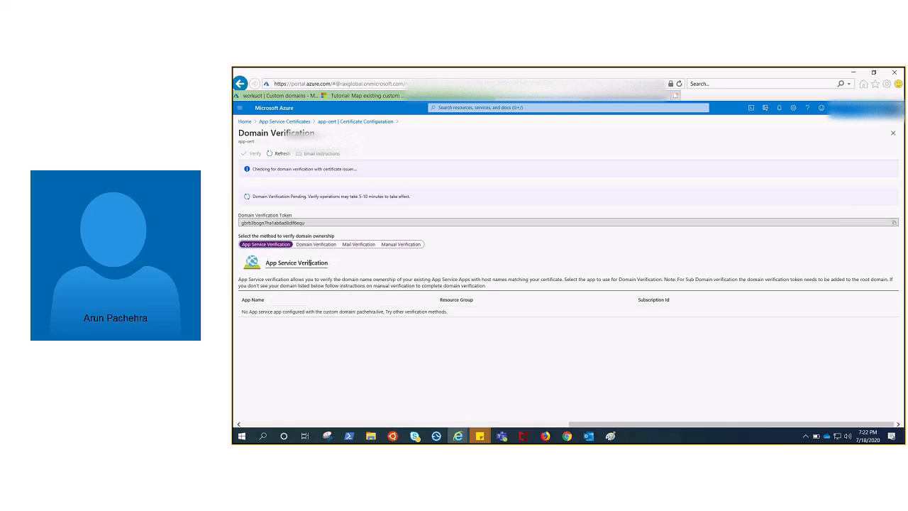
{"action": "left_click", "coordinate": [316, 246]}
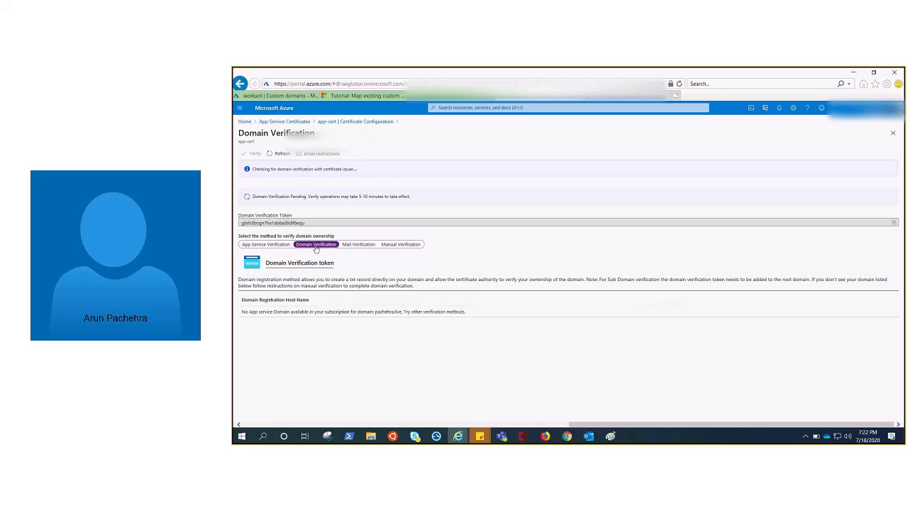
{"action": "left_click", "coordinate": [358, 245]}
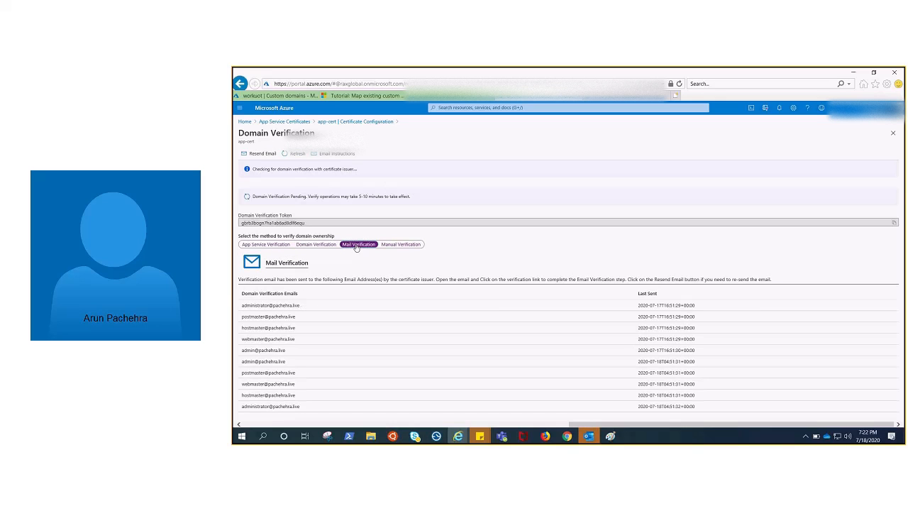
{"action": "left_click", "coordinate": [400, 245]}
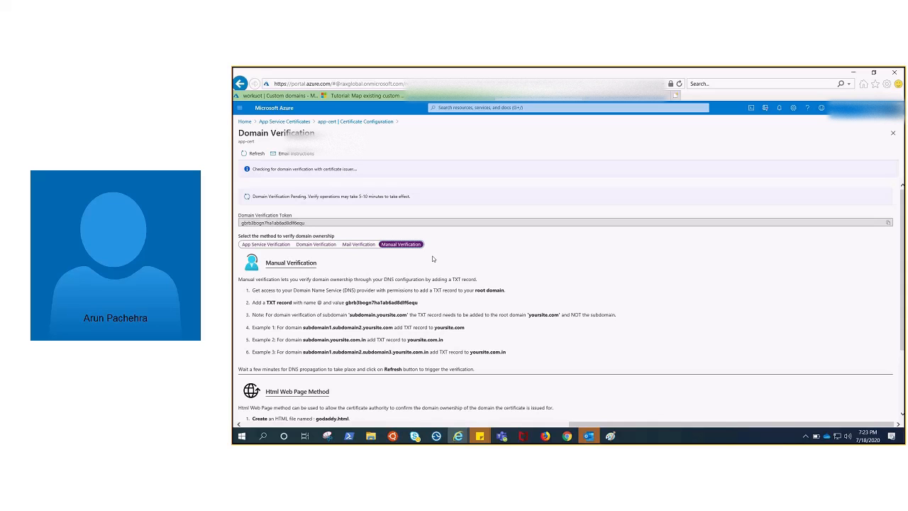
{"action": "left_click_drag", "start_coordinate": [346, 303], "coordinate": [418, 303]}
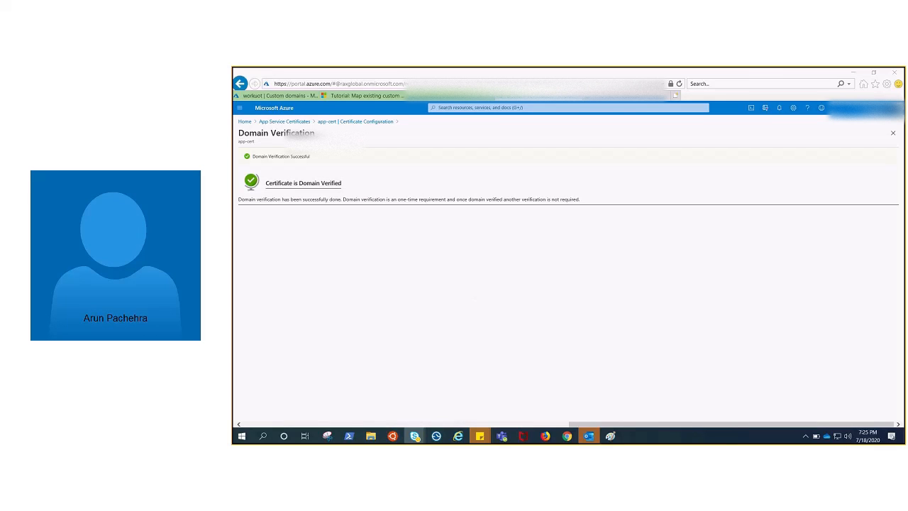
Return from the domain verification page to app-cert's Certificate Configuration steps.
{"action": "left_click", "coordinate": [512, 254]}
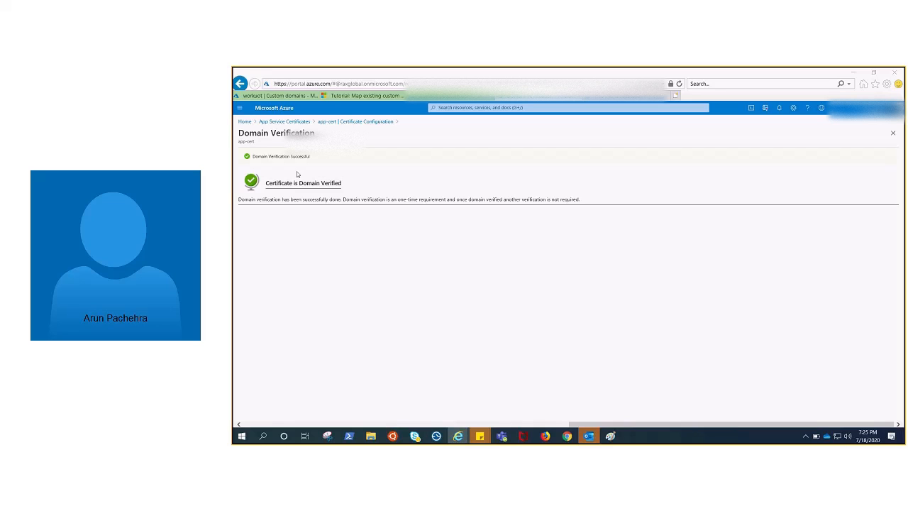
{"action": "left_click_drag", "start_coordinate": [724, 424], "coordinate": [376, 320]}
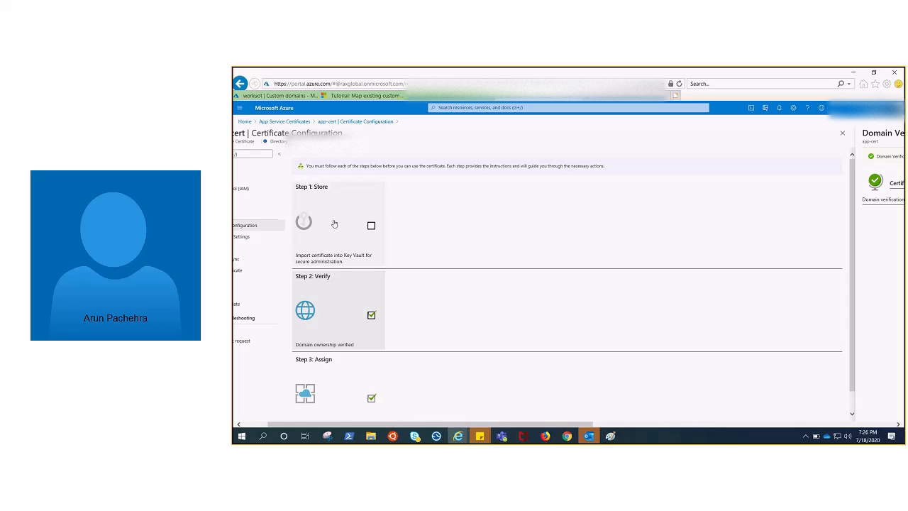
Create a key vault for app-cert's Store step in resource group app-rg, East US, and return to the Certificate Configuration steps.
{"action": "left_click", "coordinate": [365, 228]}
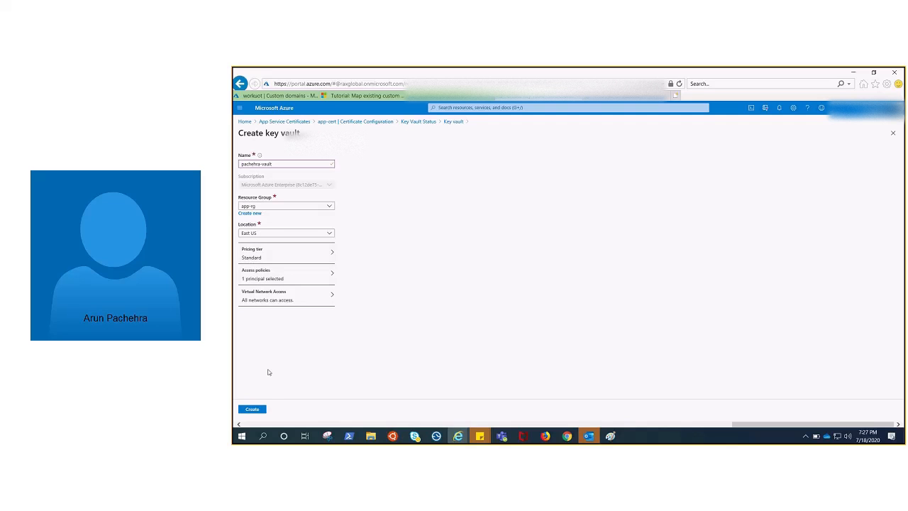
{"action": "left_click", "coordinate": [253, 410]}
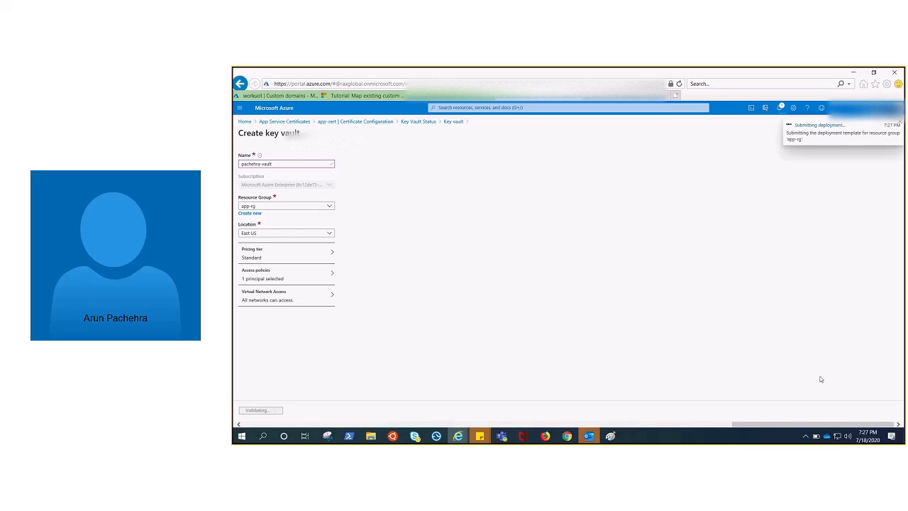
{"action": "left_click_drag", "start_coordinate": [812, 425], "coordinate": [355, 414]}
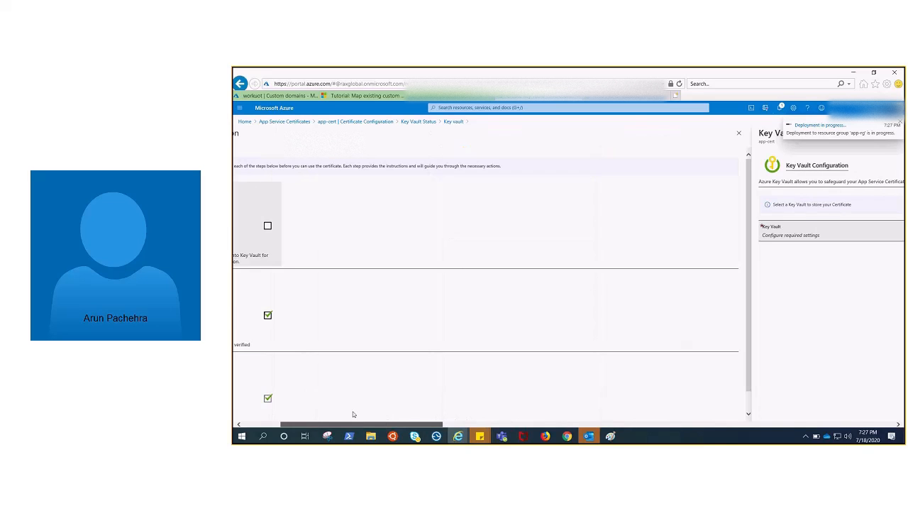
{"action": "left_click_drag", "start_coordinate": [405, 428], "coordinate": [355, 414]}
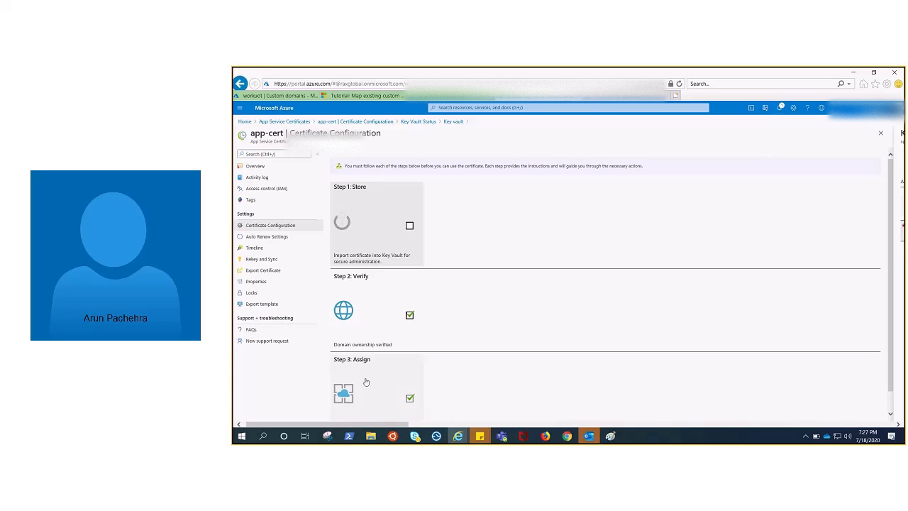
{"action": "scroll", "coordinate": [366, 382], "scroll_direction": "down", "scroll_amount": 1}
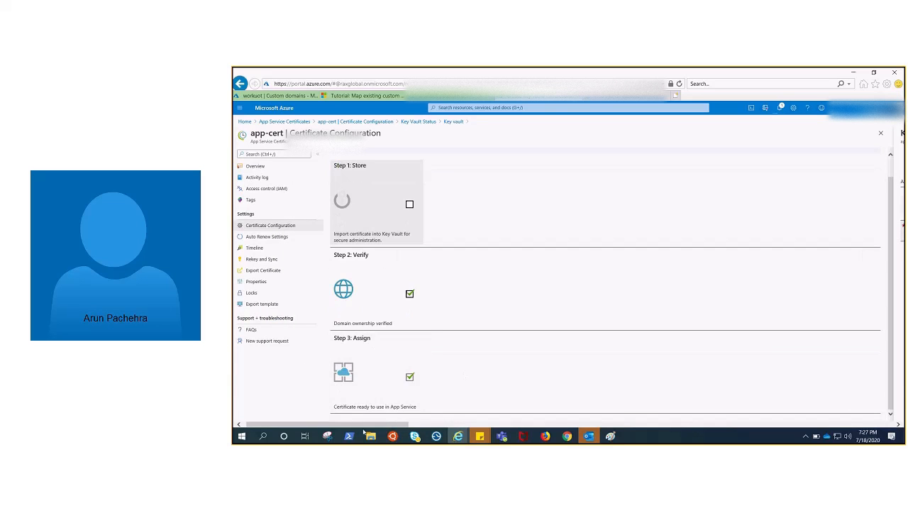
Open the workuot web app's TLS/SSL settings and review its bindings, private key certificates and public key certificates.
{"action": "left_click", "coordinate": [254, 96]}
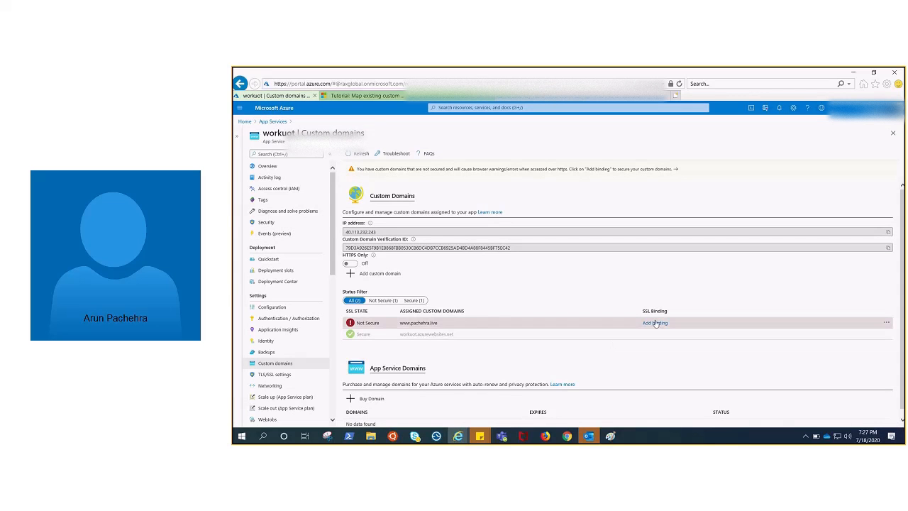
{"action": "left_click", "coordinate": [271, 375]}
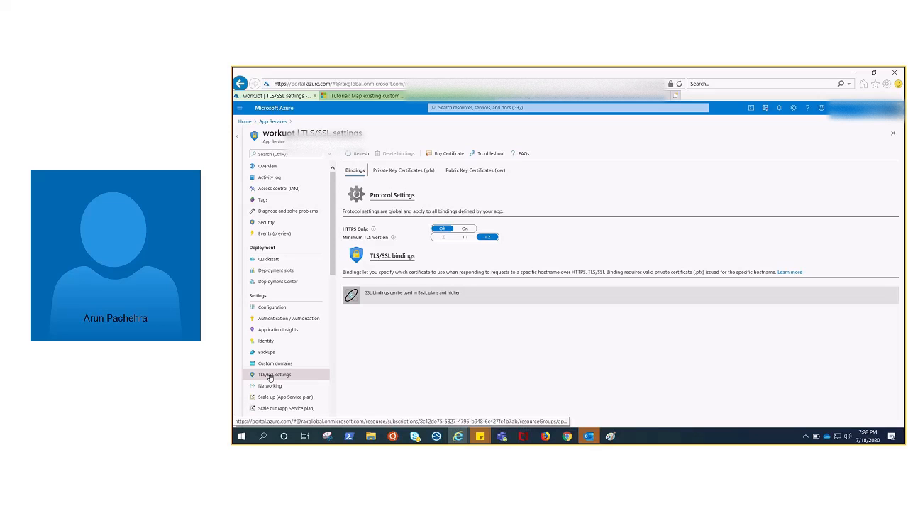
{"action": "left_click", "coordinate": [401, 171]}
{"action": "left_click", "coordinate": [465, 170]}
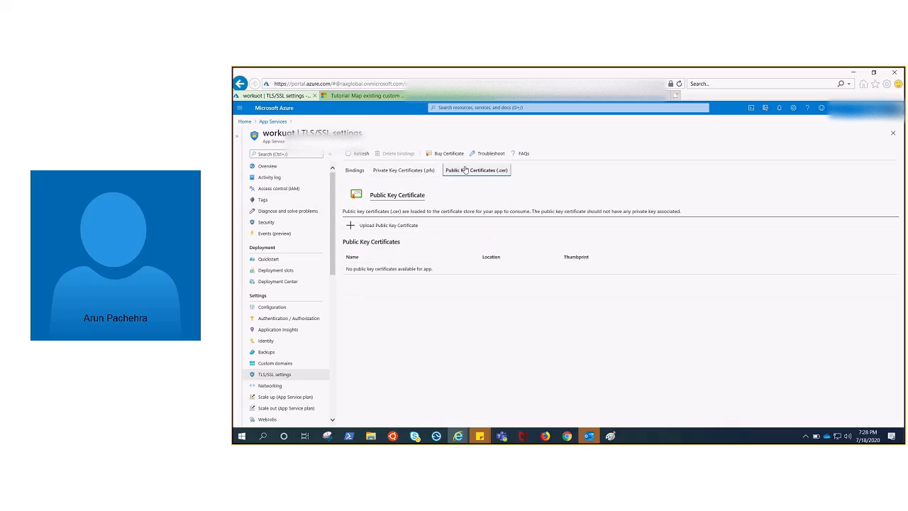
{"action": "left_click", "coordinate": [403, 171]}
{"action": "left_click", "coordinate": [355, 170]}
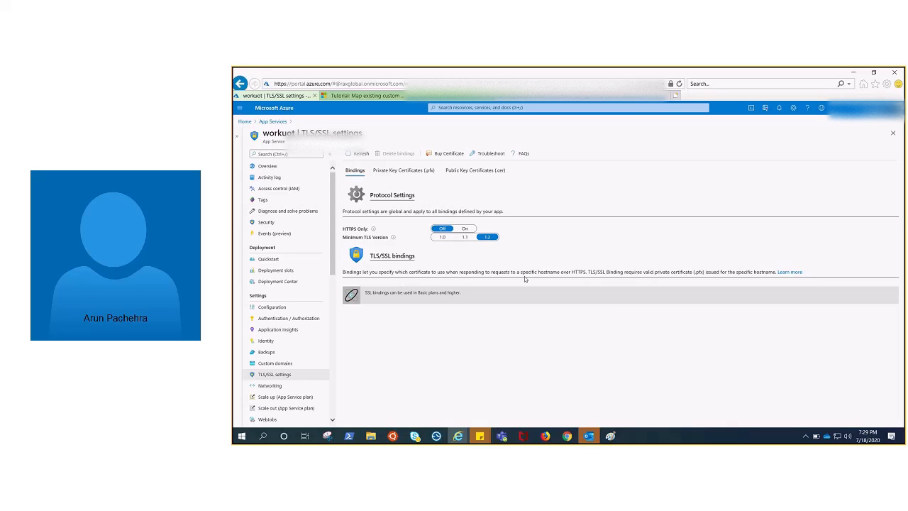
Switch the web app's HTTPS Only protocol setting to On and back to Off.
{"action": "left_click", "coordinate": [465, 230]}
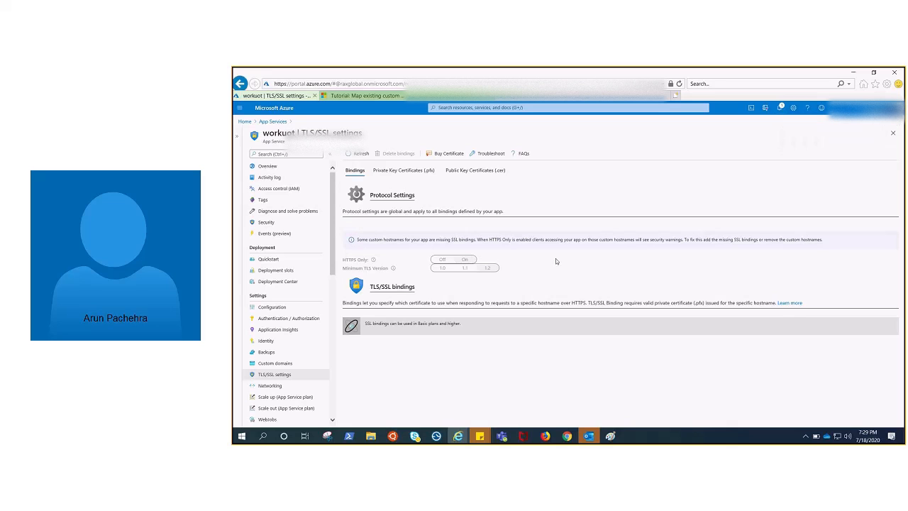
{"action": "left_click", "coordinate": [440, 260]}
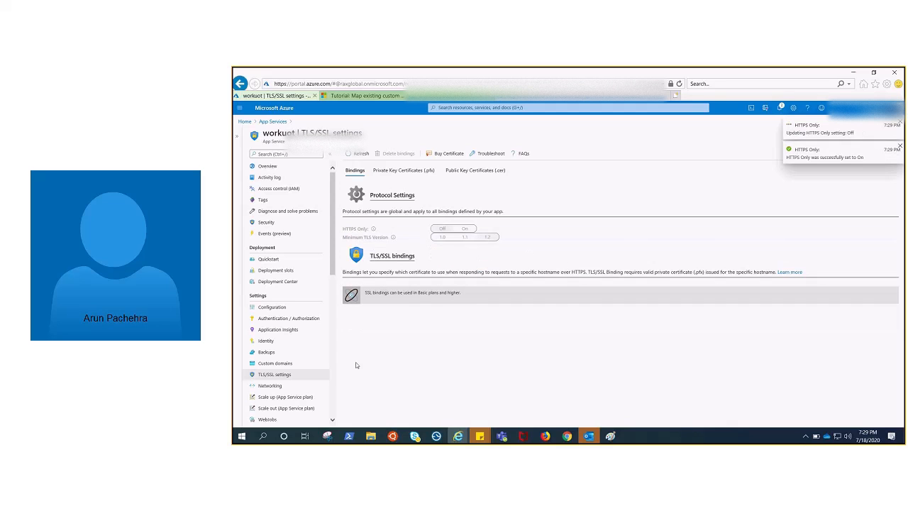
Start a TLS/SSL binding for the unsecured www custom domain and import the App Service certificate app-cert into the web app.
{"action": "left_click", "coordinate": [280, 364]}
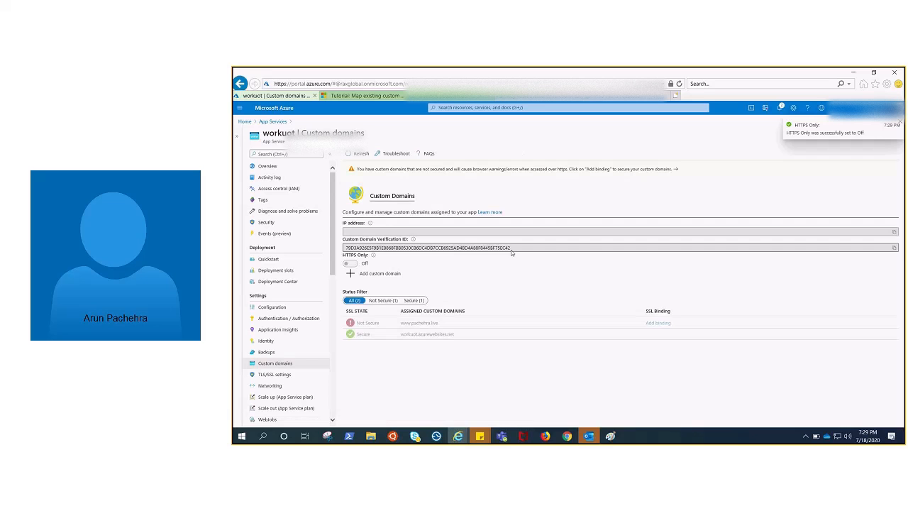
{"action": "left_click", "coordinate": [659, 324]}
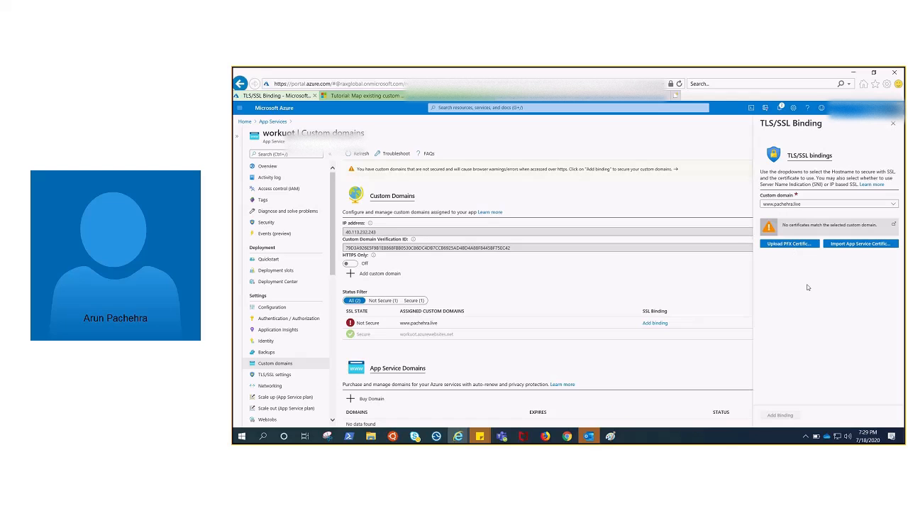
{"action": "left_click", "coordinate": [867, 245]}
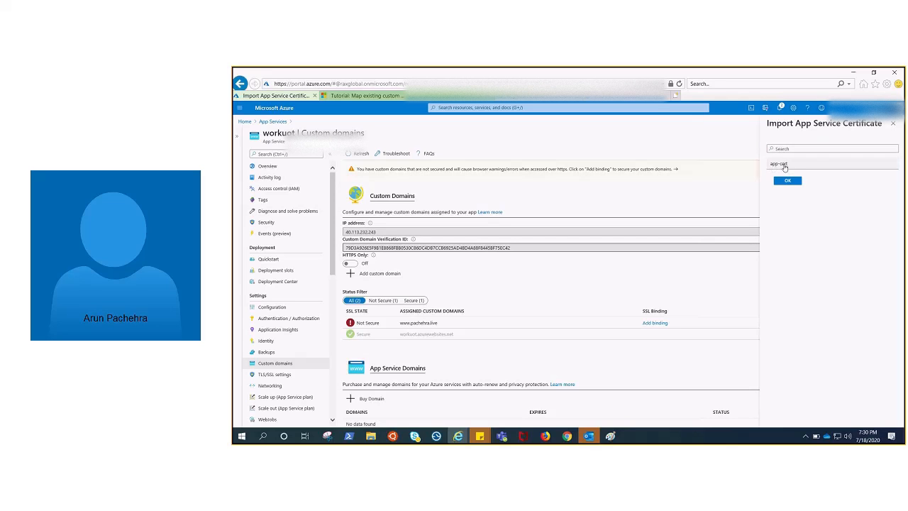
{"action": "left_click", "coordinate": [783, 164]}
{"action": "left_click", "coordinate": [787, 180]}
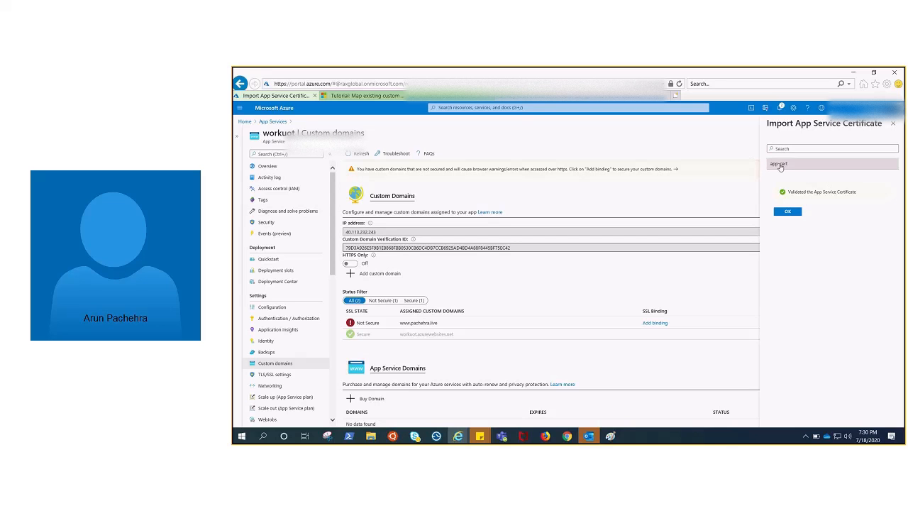
{"action": "left_click", "coordinate": [790, 212]}
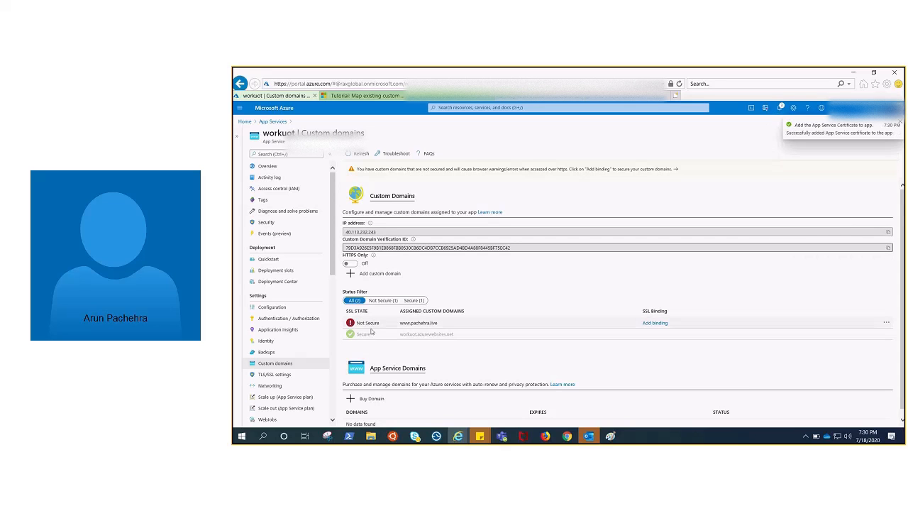
Try to add an SNI SSL binding for the www custom domain with the imported certificate as its private certificate.
{"action": "left_click", "coordinate": [350, 323]}
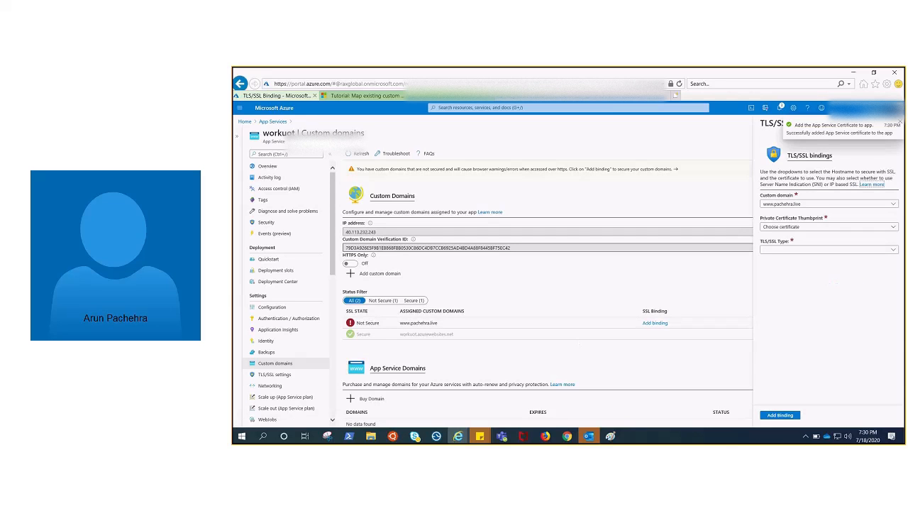
{"action": "left_click", "coordinate": [802, 250]}
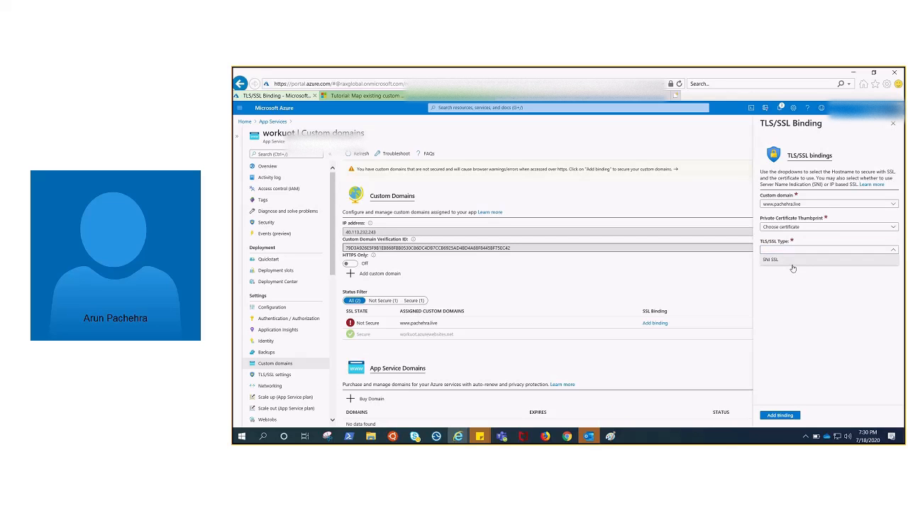
{"action": "left_click", "coordinate": [794, 260]}
{"action": "left_click", "coordinate": [807, 228]}
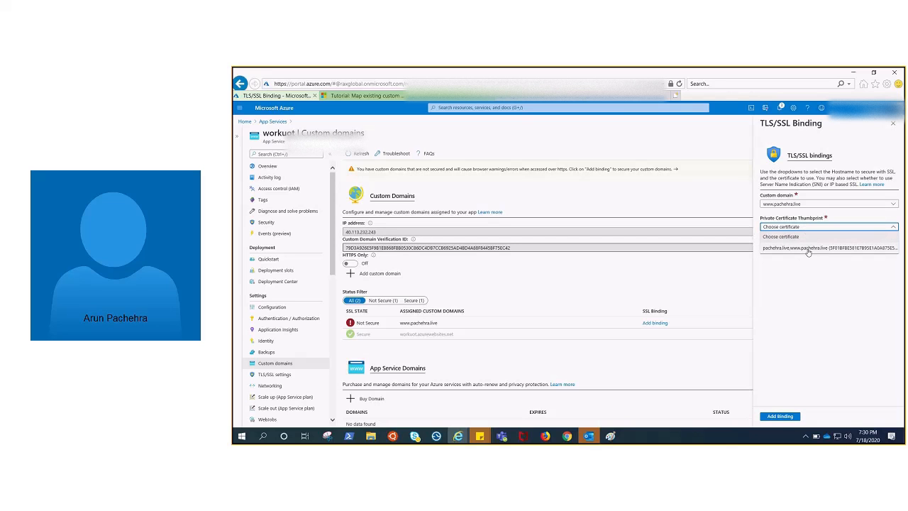
{"action": "left_click", "coordinate": [809, 255]}
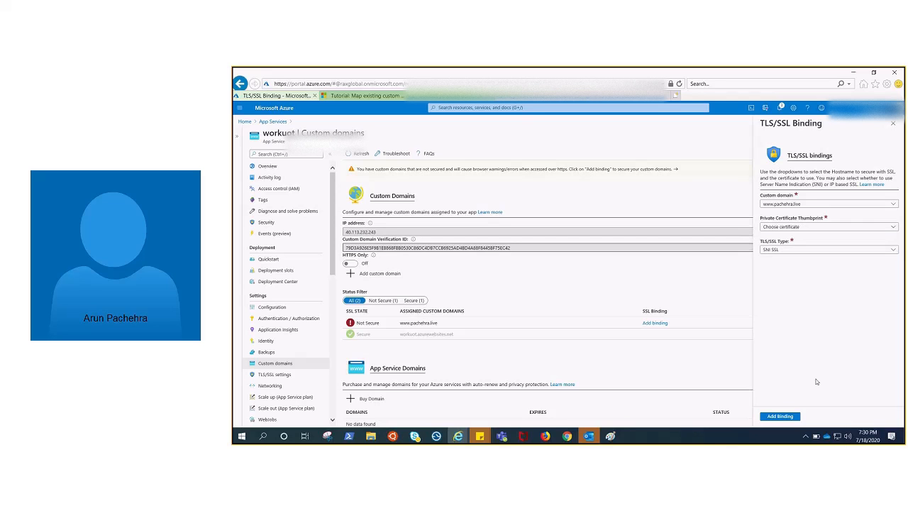
{"action": "left_click", "coordinate": [784, 417]}
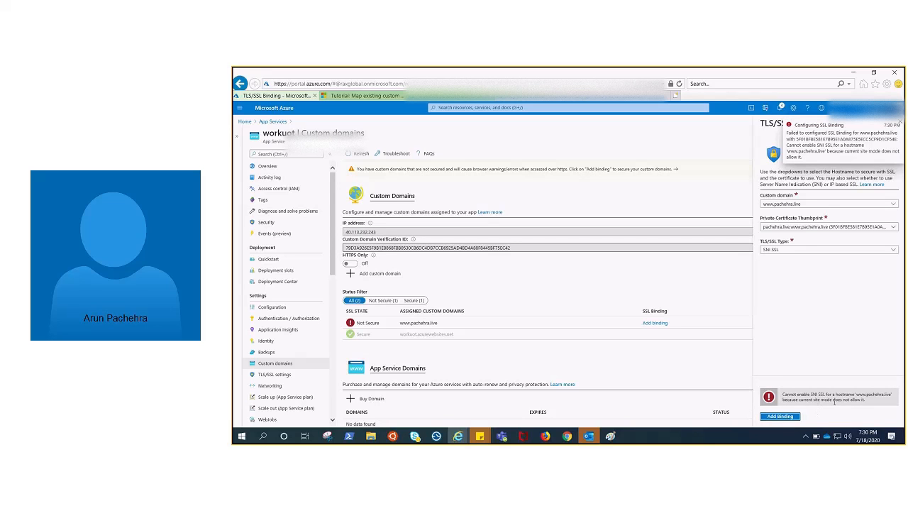
Clear and reselect the imported certificate in the TLS/SSL binding, and check the available TLS/SSL types.
{"action": "left_click", "coordinate": [807, 229]}
{"action": "left_click", "coordinate": [802, 237]}
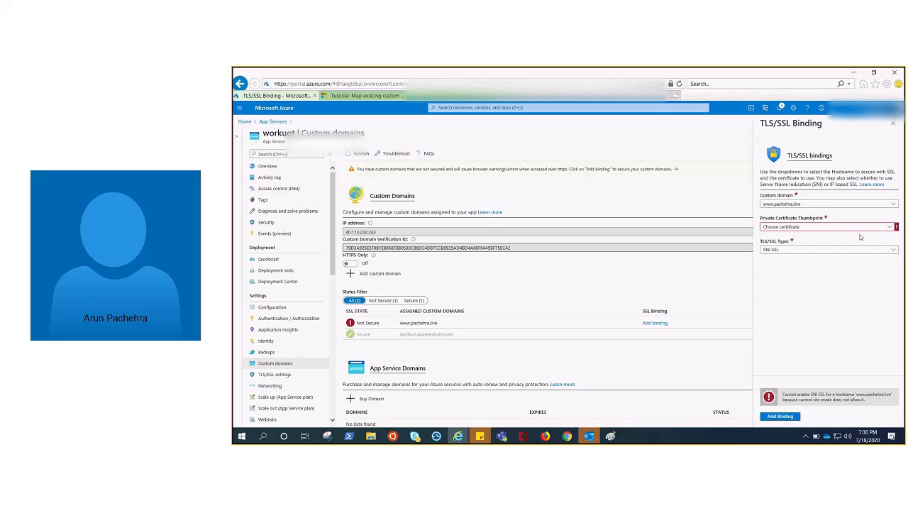
{"action": "left_click", "coordinate": [881, 228]}
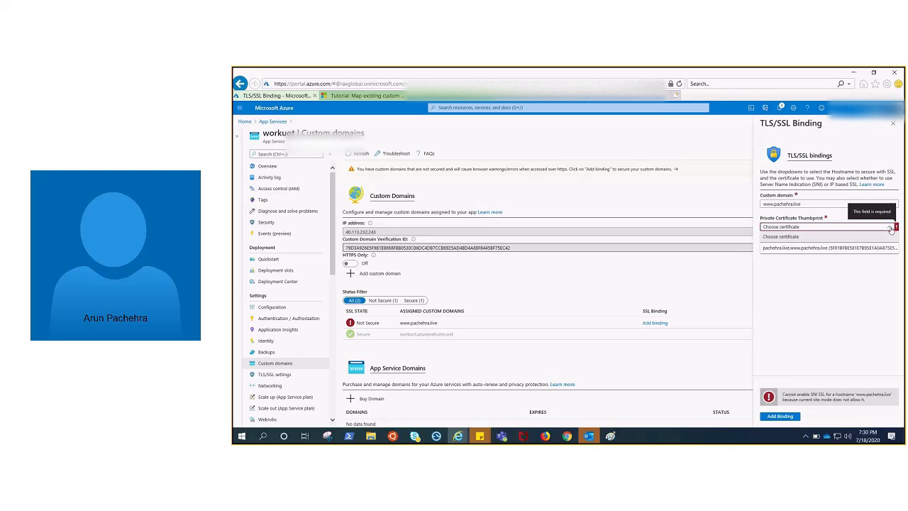
{"action": "left_click", "coordinate": [890, 228]}
{"action": "left_click", "coordinate": [890, 229]}
{"action": "left_click", "coordinate": [816, 250]}
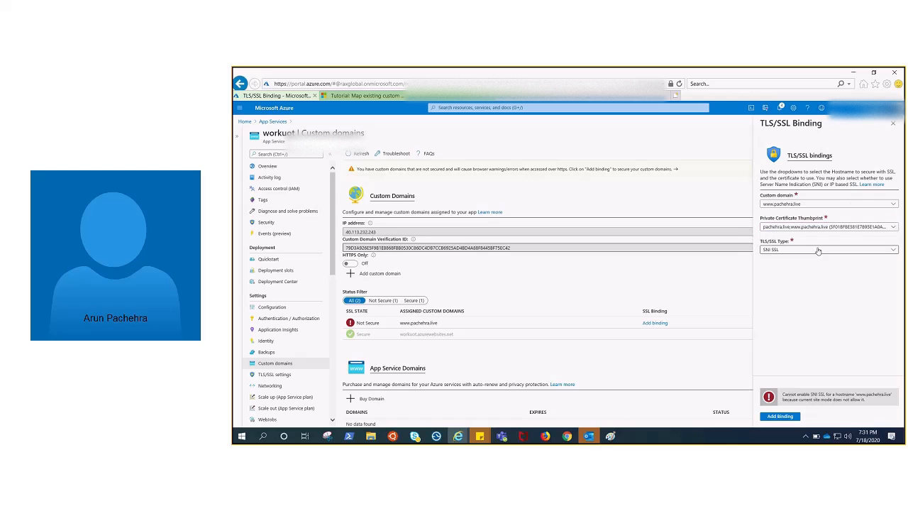
{"action": "left_click", "coordinate": [816, 250]}
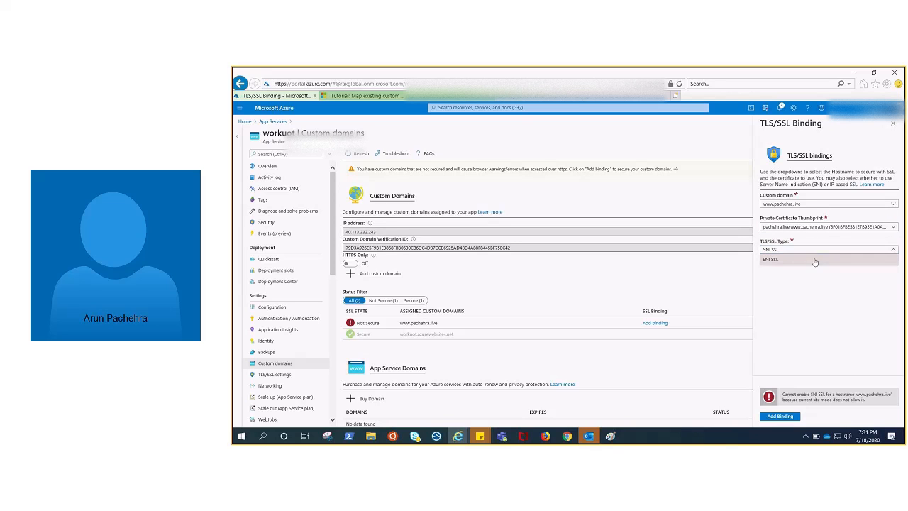
{"action": "left_click", "coordinate": [817, 282]}
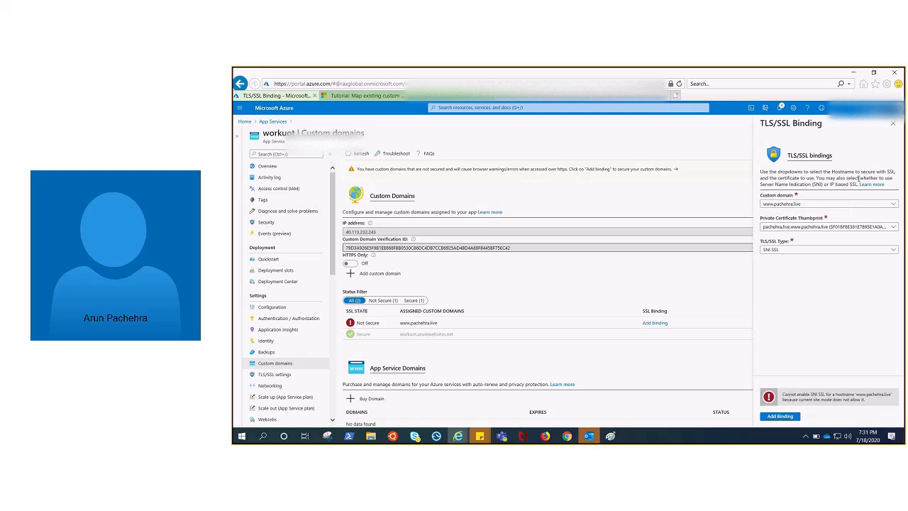
Reselect the www custom domain and its imported certificate, and submit the SNI SSL binding again.
{"action": "left_click", "coordinate": [815, 205]}
{"action": "left_click", "coordinate": [801, 225]}
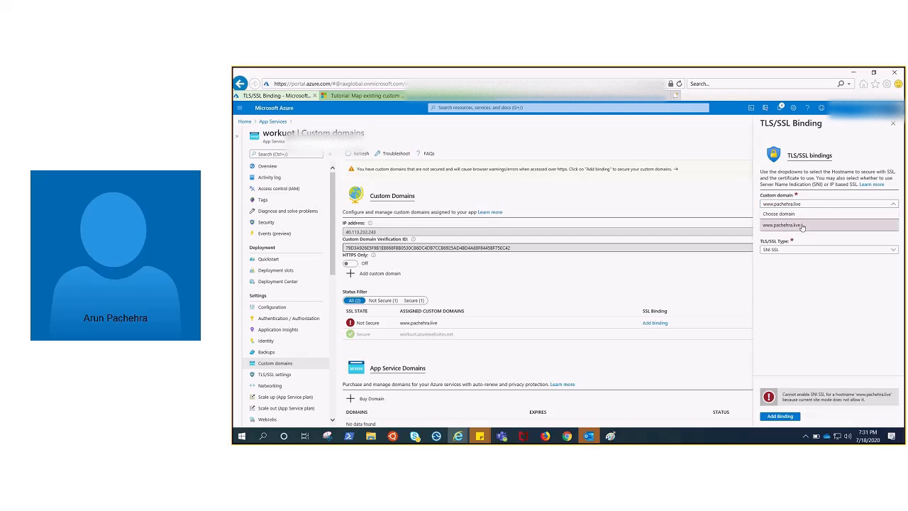
{"action": "left_click", "coordinate": [803, 227]}
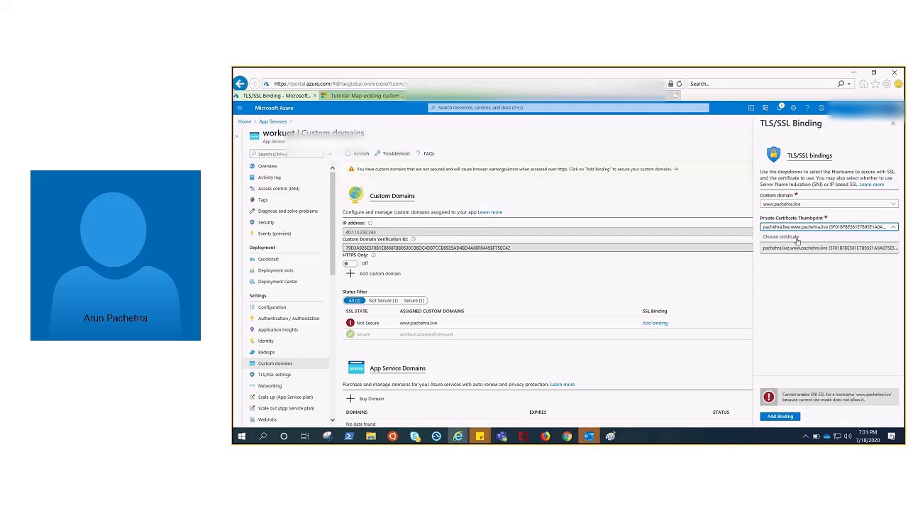
{"action": "left_click", "coordinate": [798, 246]}
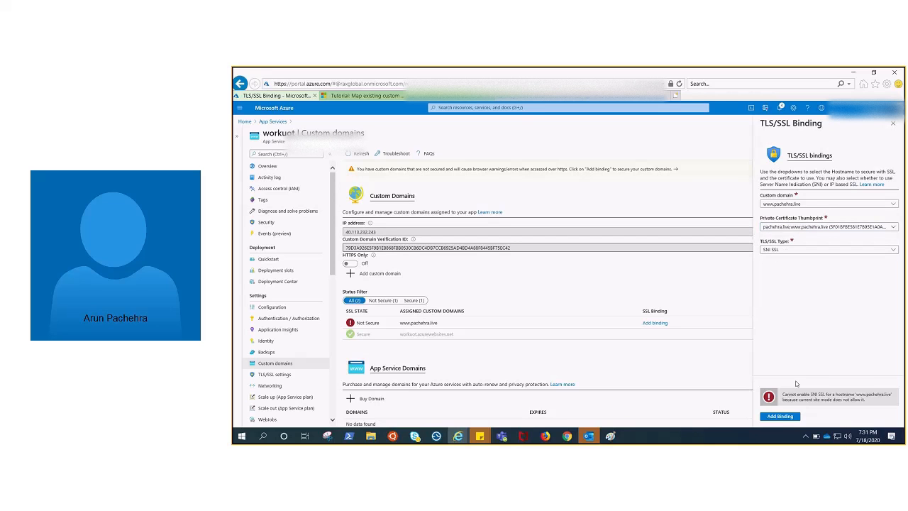
{"action": "left_click", "coordinate": [781, 417]}
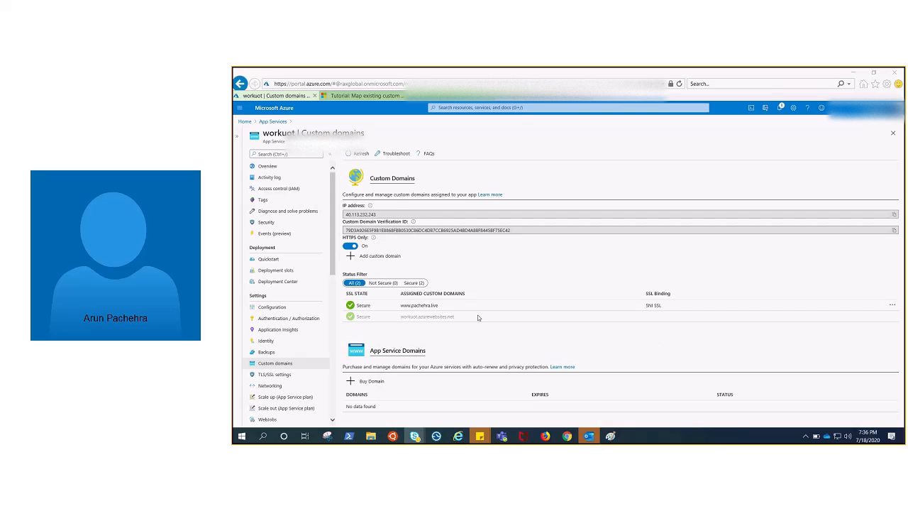
Review the scale-up pricing tiers of the web app's App Service plan.
{"action": "left_click", "coordinate": [267, 398]}
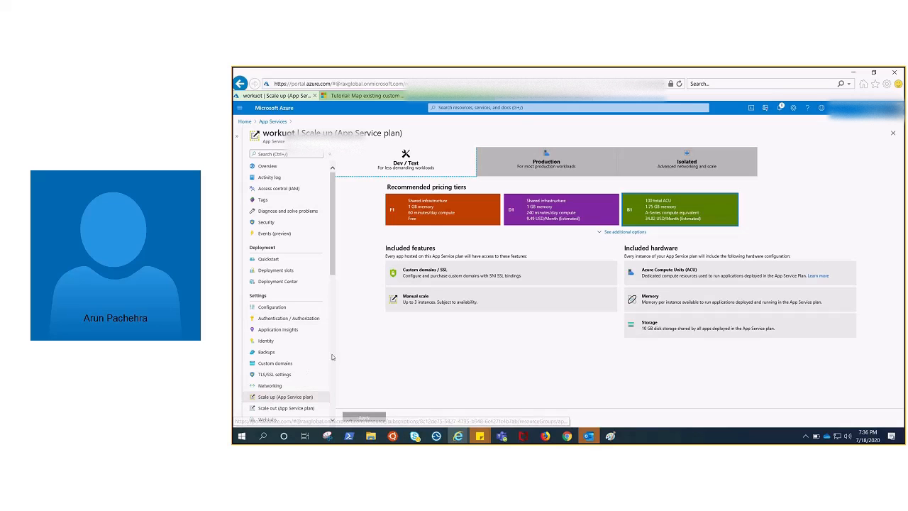
Turn off HTTPS Only for the web app's custom domains and open its TLS/SSL settings, accepting the discard of unsaved edits.
{"action": "left_click", "coordinate": [275, 363]}
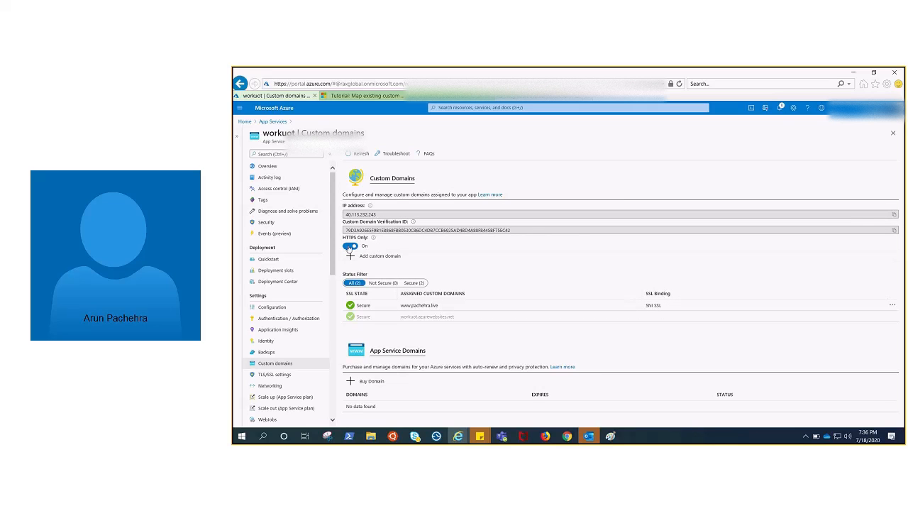
{"action": "left_click", "coordinate": [350, 246]}
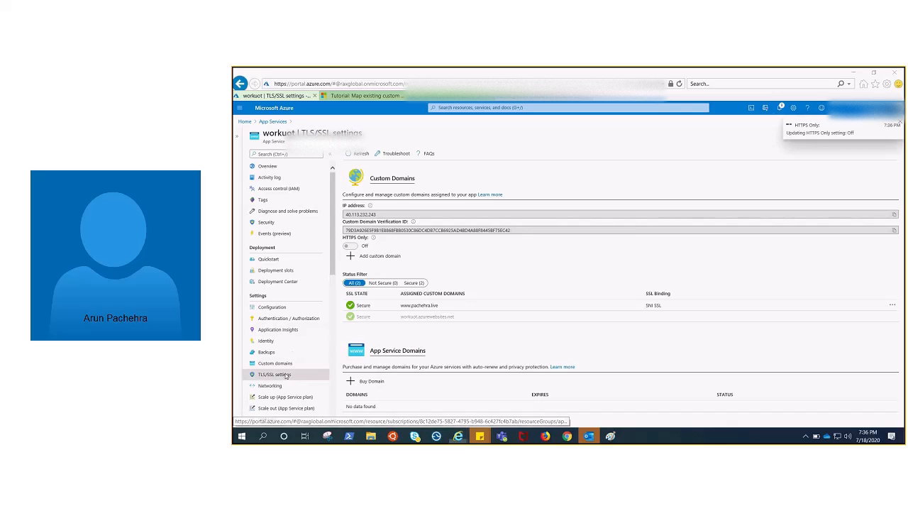
{"action": "left_click", "coordinate": [285, 375]}
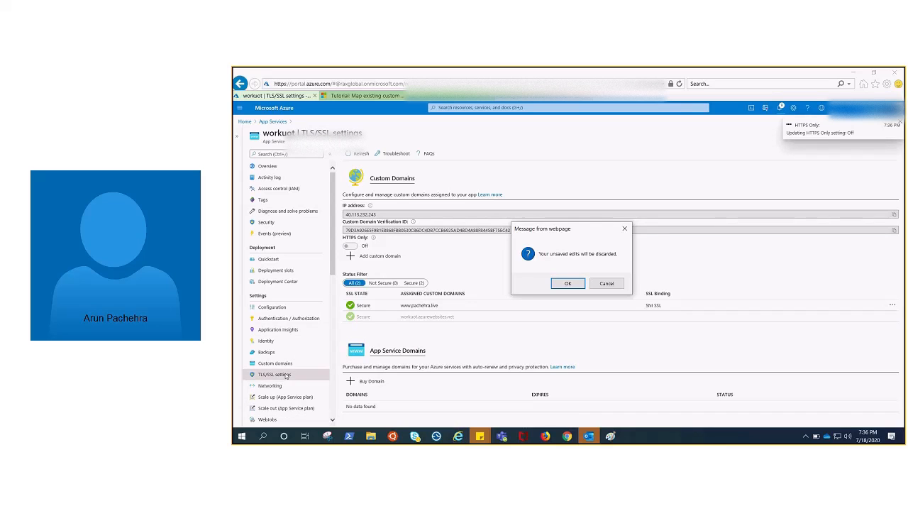
{"action": "left_click", "coordinate": [567, 283]}
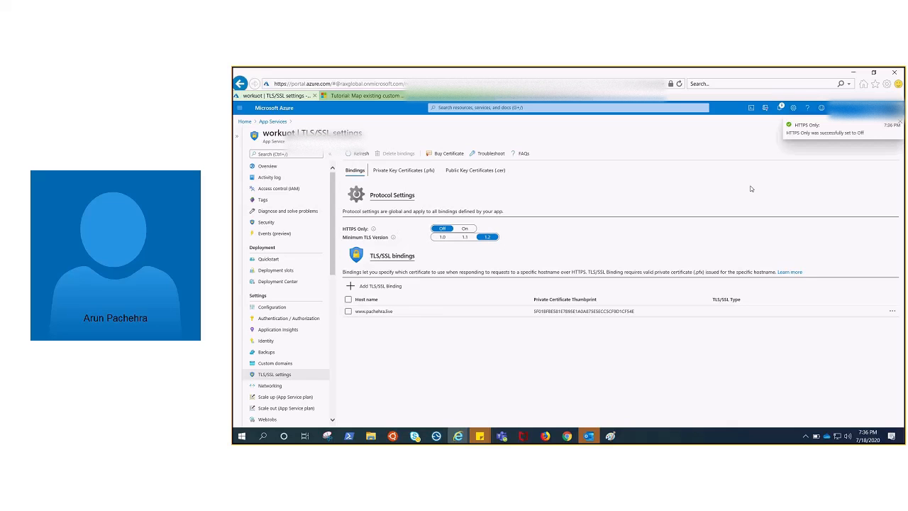
Turn on HTTPS Only in the web app's TLS/SSL settings and open its custom domains.
{"action": "left_click", "coordinate": [899, 124]}
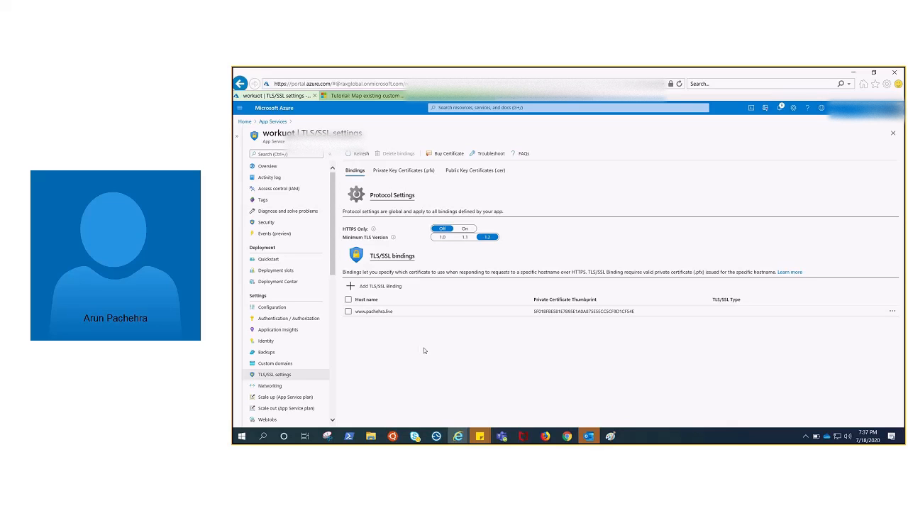
{"action": "left_click", "coordinate": [465, 229]}
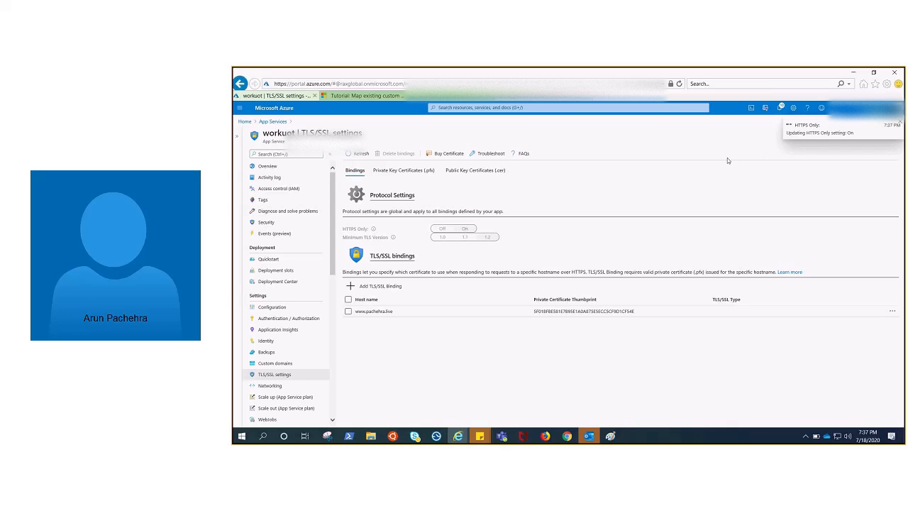
{"action": "left_click", "coordinate": [282, 363]}
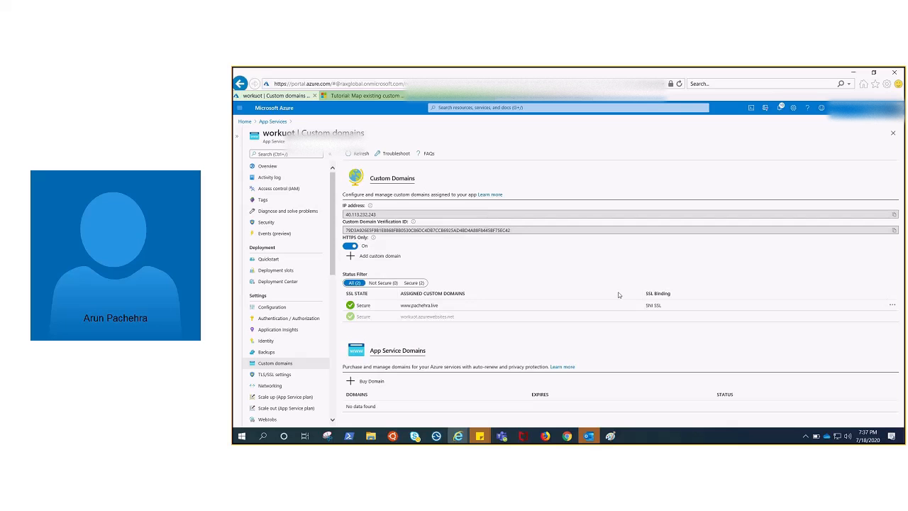
{"action": "left_click", "coordinate": [591, 100]}
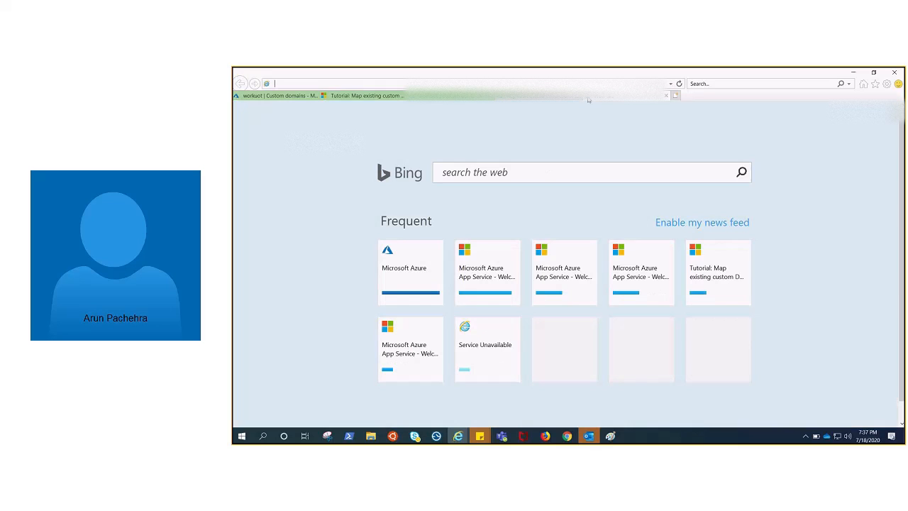
{"action": "type", "text": "htt"}
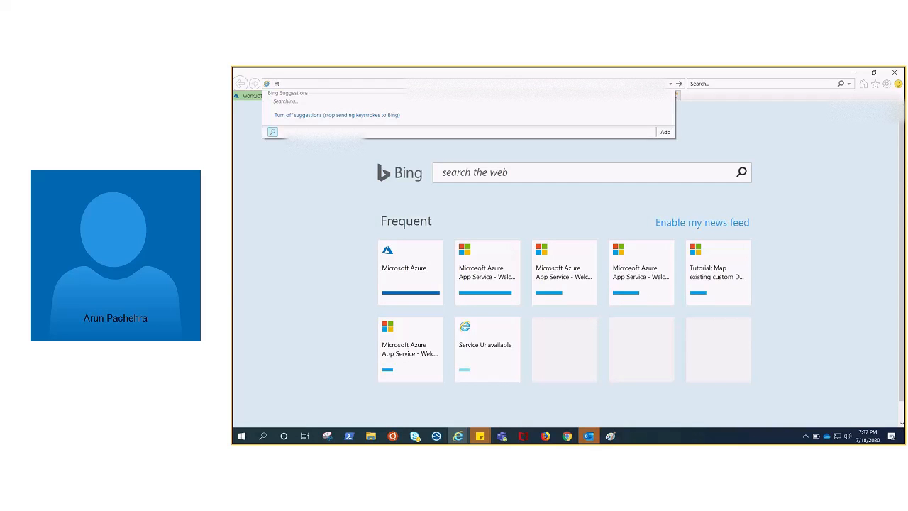
{"action": "type", "text": "p://pachhra"}
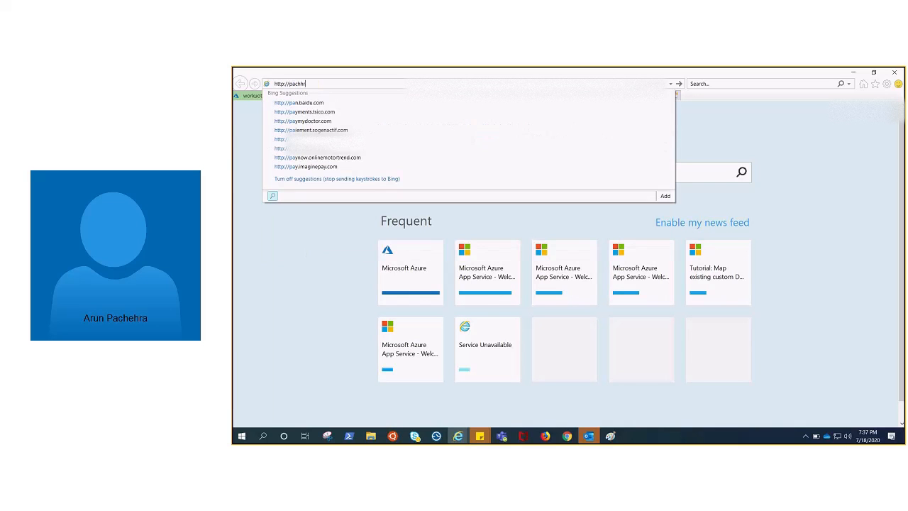
{"action": "key", "text": "BackSpace"}
{"action": "key", "text": "BackSpace"}
{"action": "key", "text": "BackSpace"}
{"action": "type", "text": "ehra.live/"}
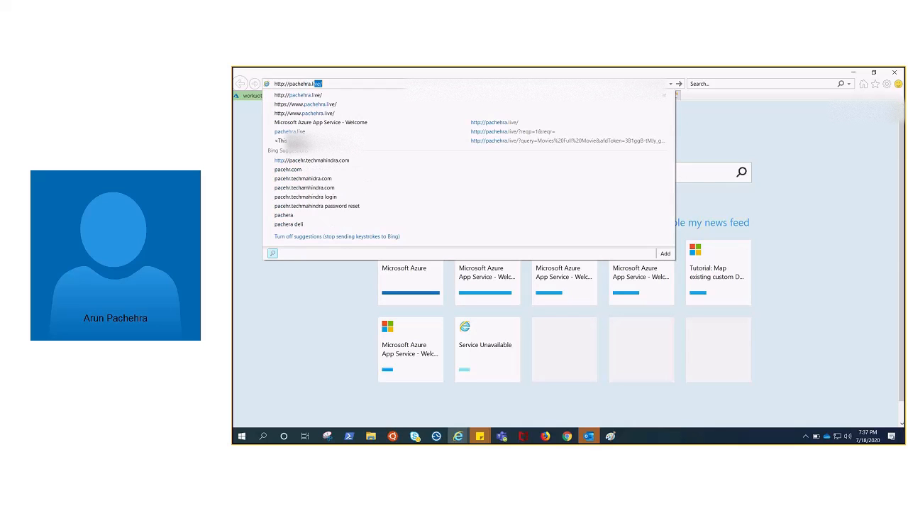
{"action": "key", "text": "Return"}
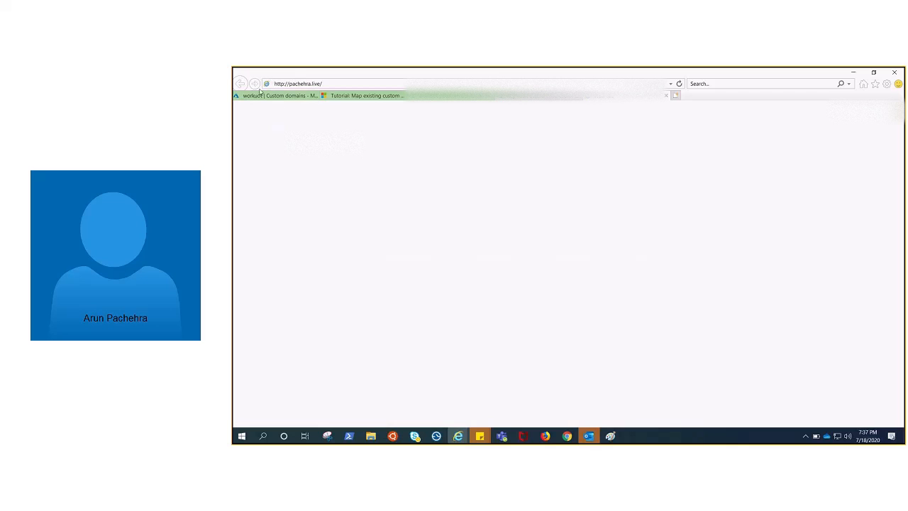
{"action": "left_click", "coordinate": [675, 95]}
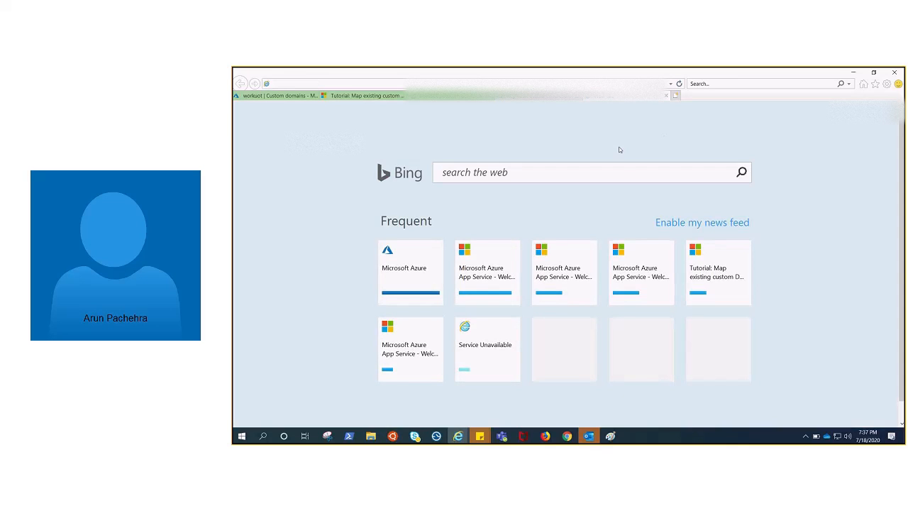
{"action": "type", "text": "htt"}
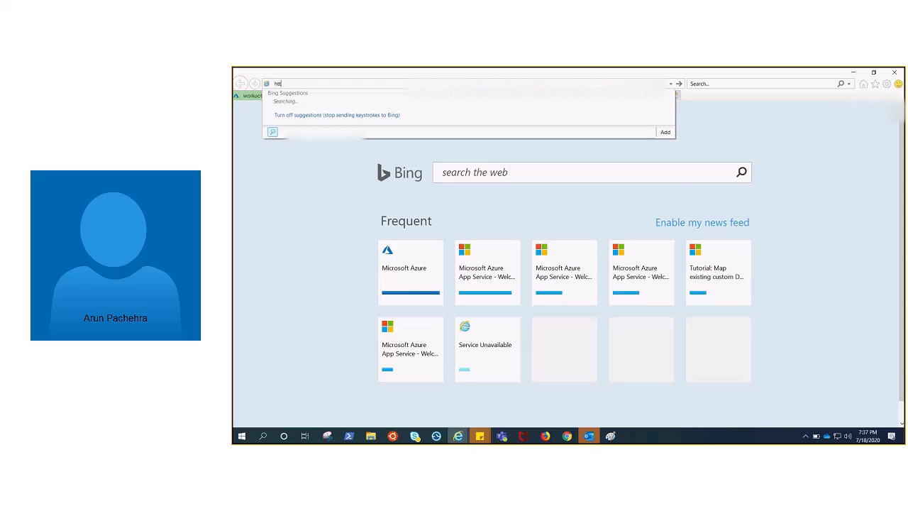
{"action": "type", "text": "p://"}
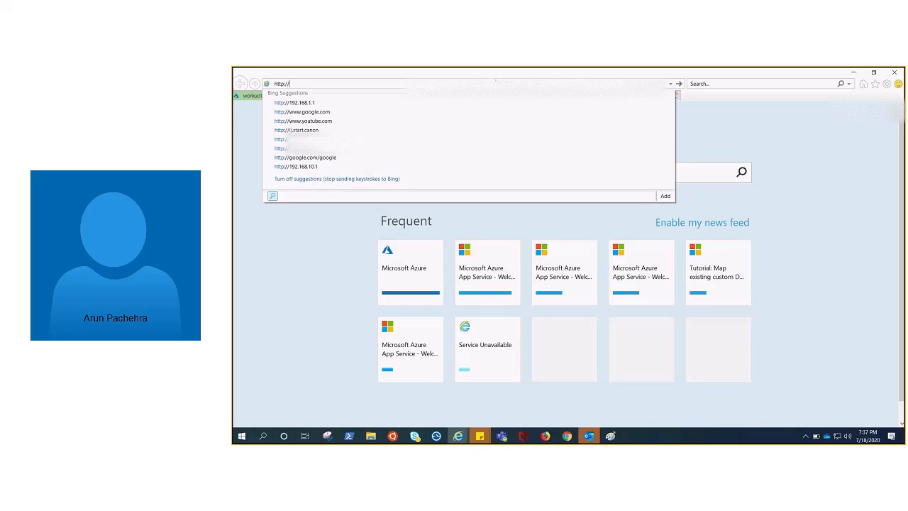
{"action": "type", "text": "pachehra.live/"}
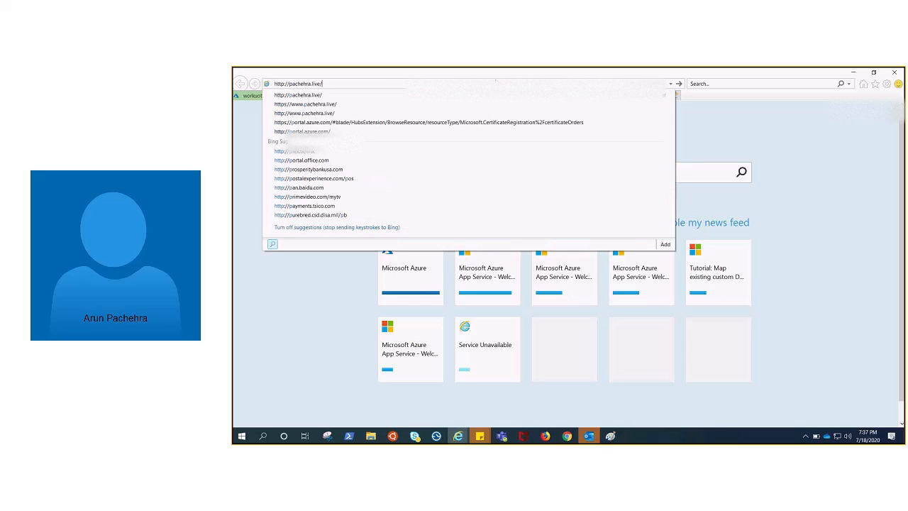
{"action": "key", "text": "Return"}
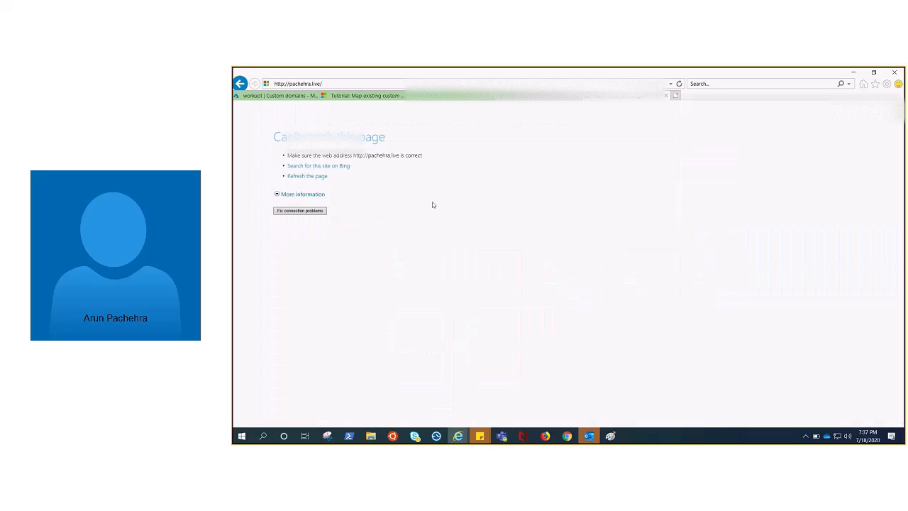
{"action": "left_click", "coordinate": [680, 84]}
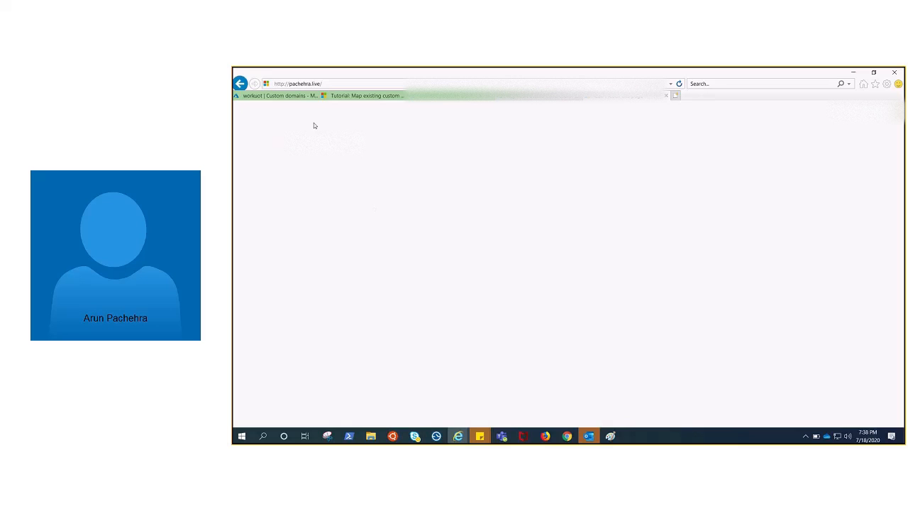
{"action": "left_click", "coordinate": [264, 97]}
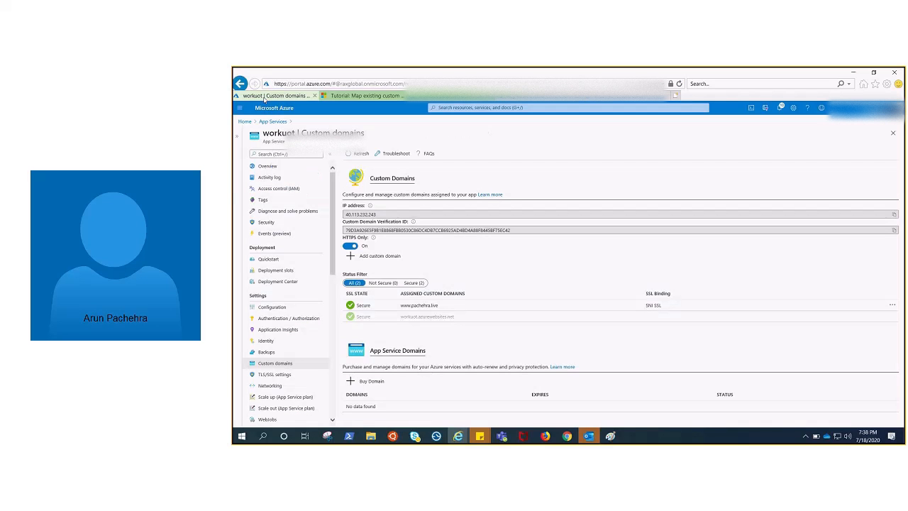
{"action": "left_click_drag", "start_coordinate": [437, 305], "coordinate": [399, 306]}
{"action": "key", "text": "ctrl+c"}
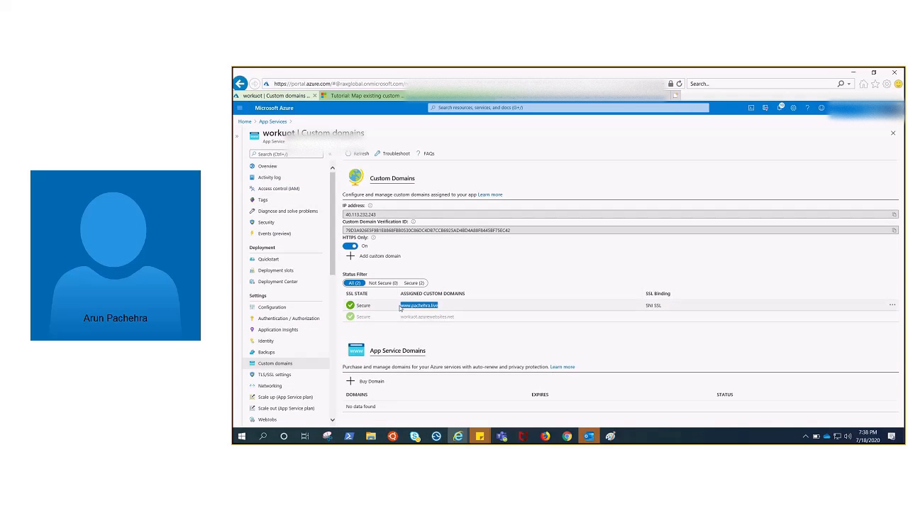
{"action": "left_click", "coordinate": [611, 97]}
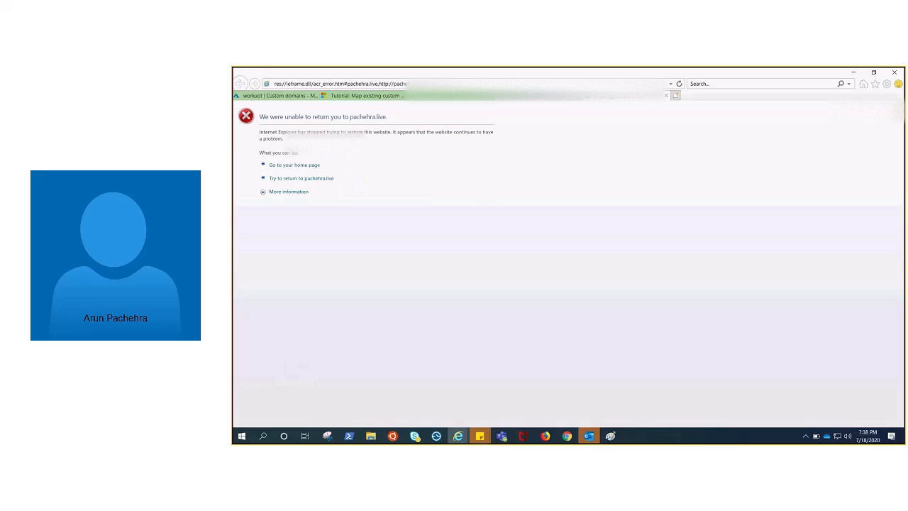
{"action": "left_click", "coordinate": [519, 81]}
{"action": "key", "text": "ctrl+v"}
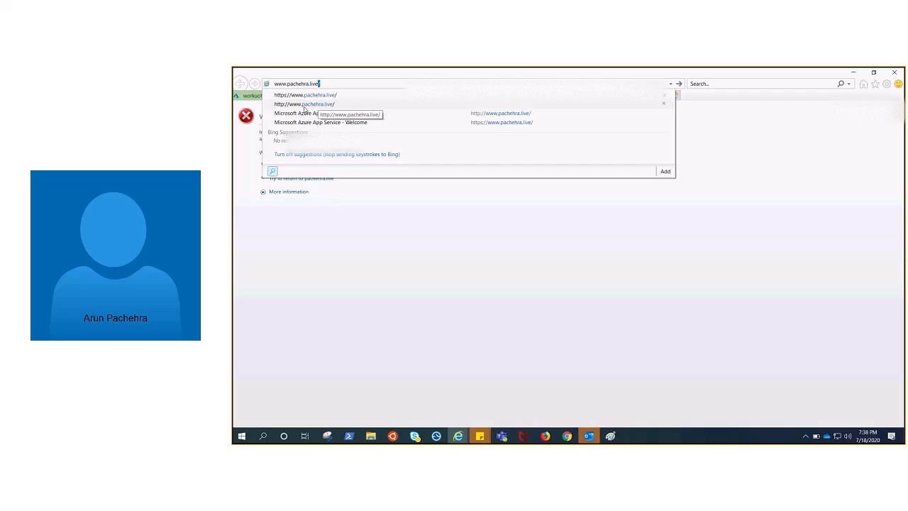
{"action": "left_click", "coordinate": [305, 105]}
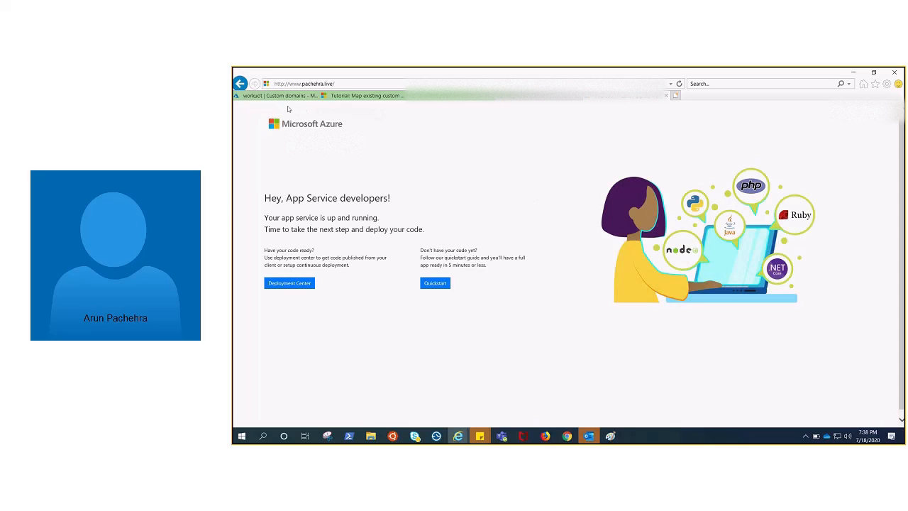
{"action": "left_click", "coordinate": [625, 83]}
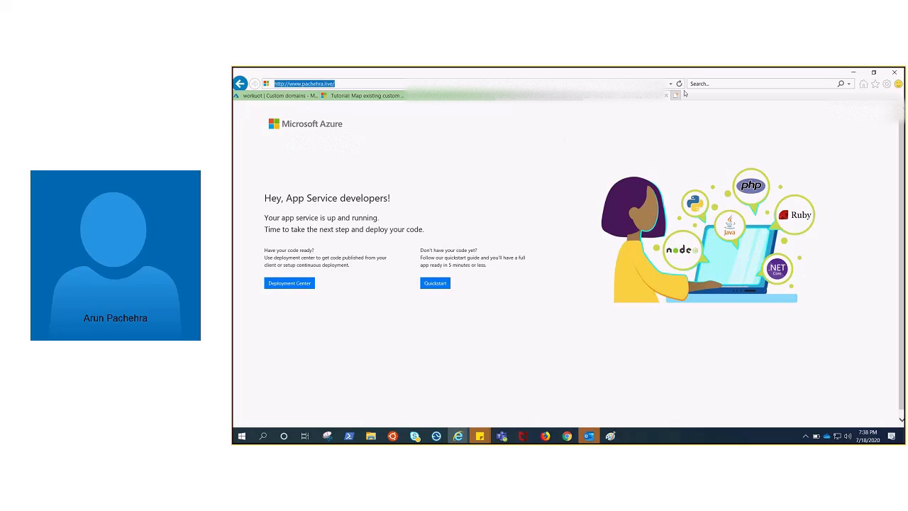
{"action": "left_click", "coordinate": [679, 83]}
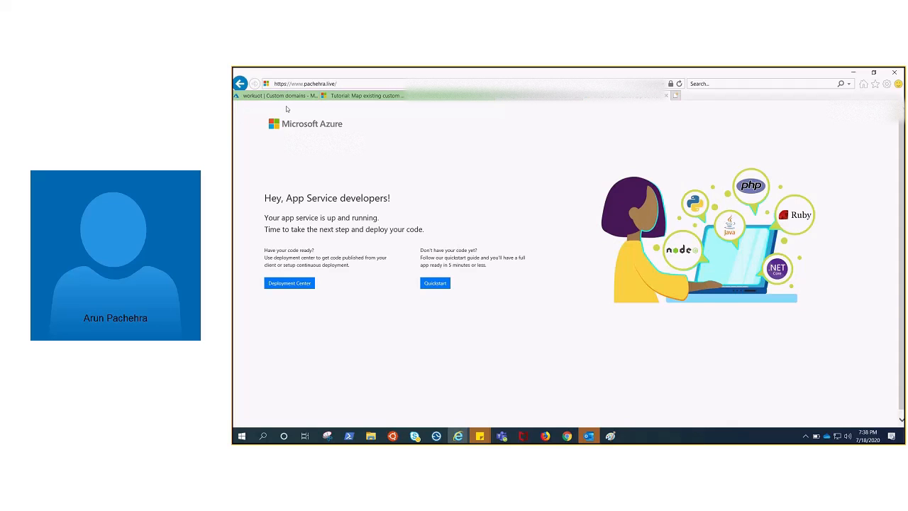
Return to the web app's custom domains and switch to Google Chrome.
{"action": "left_click", "coordinate": [281, 95]}
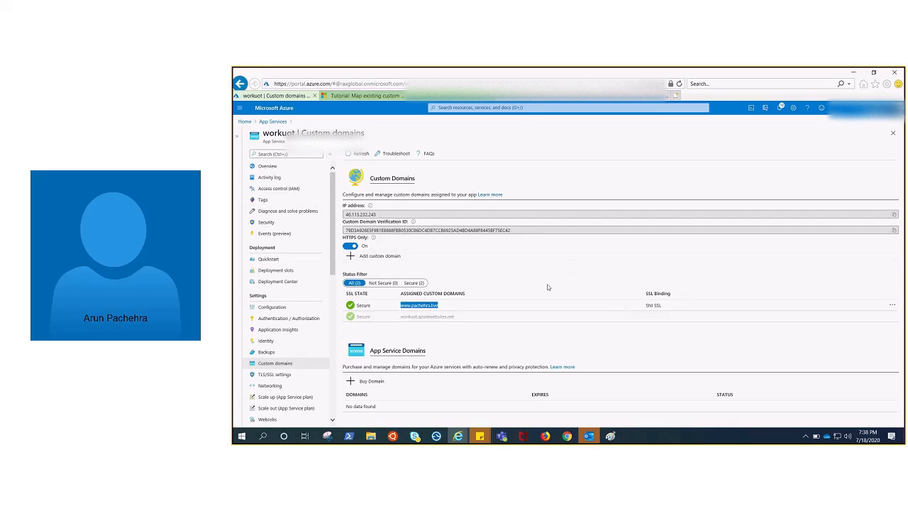
{"action": "left_click", "coordinate": [567, 437]}
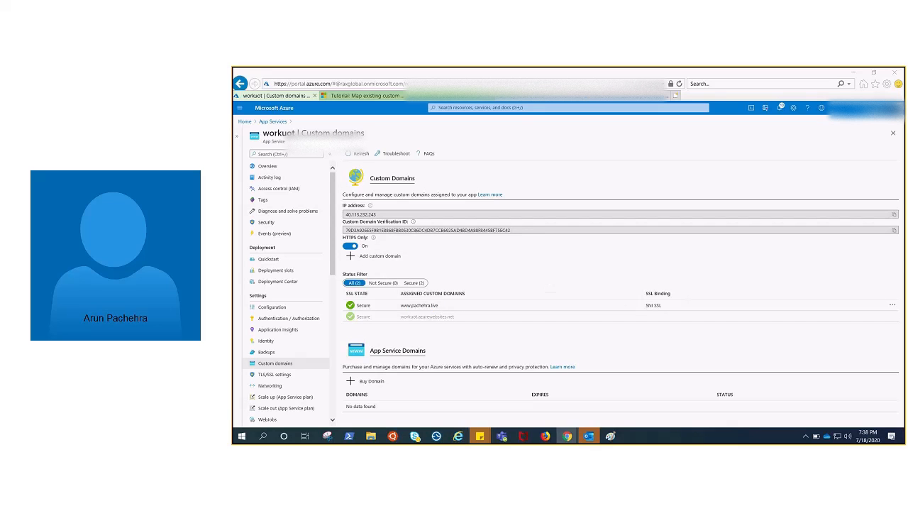